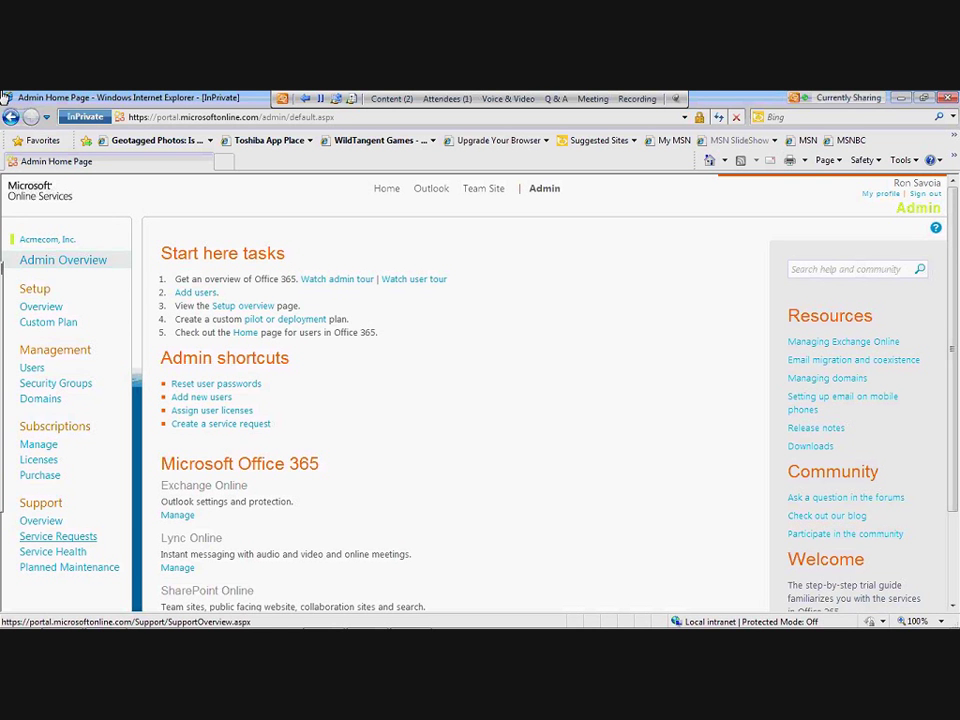
Start adding a single new user and enter the person's first and last name.
left_click(34, 368)
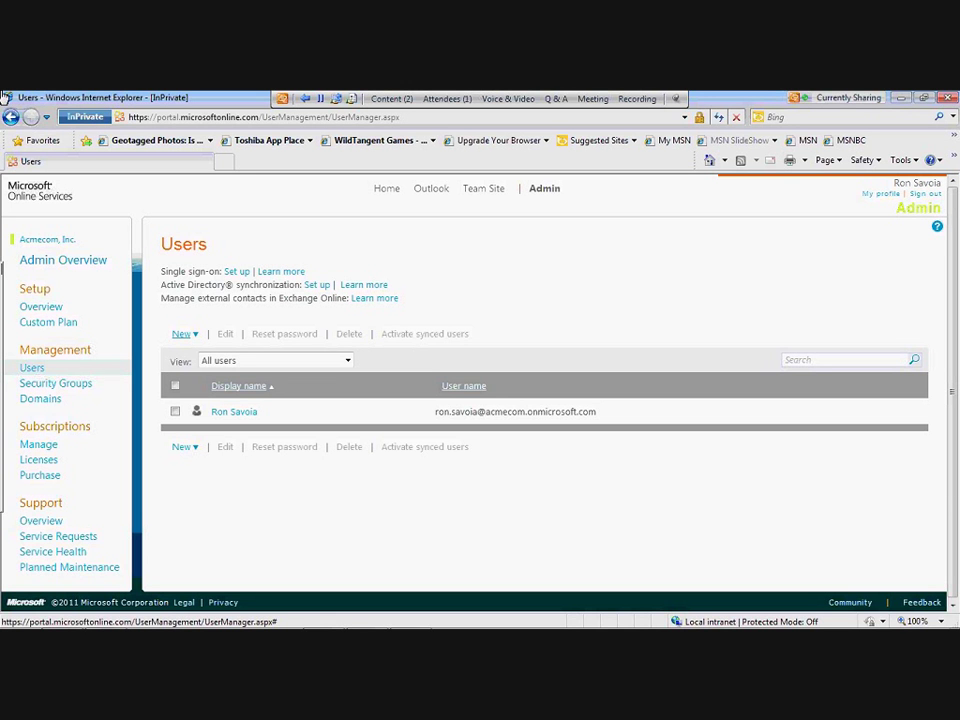
left_click(183, 333)
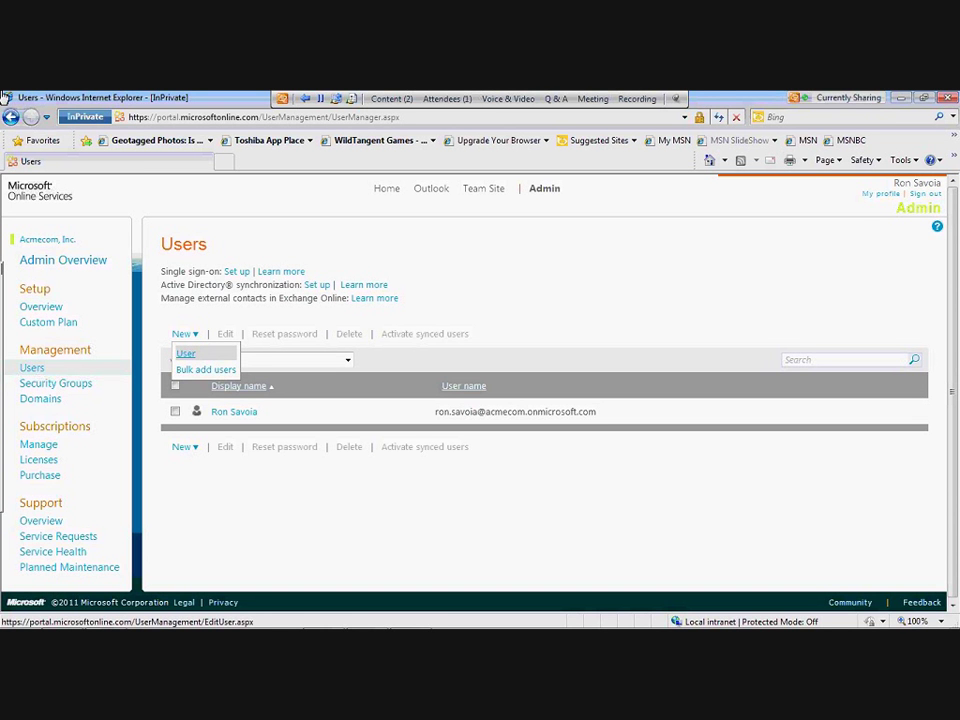
left_click(185, 353)
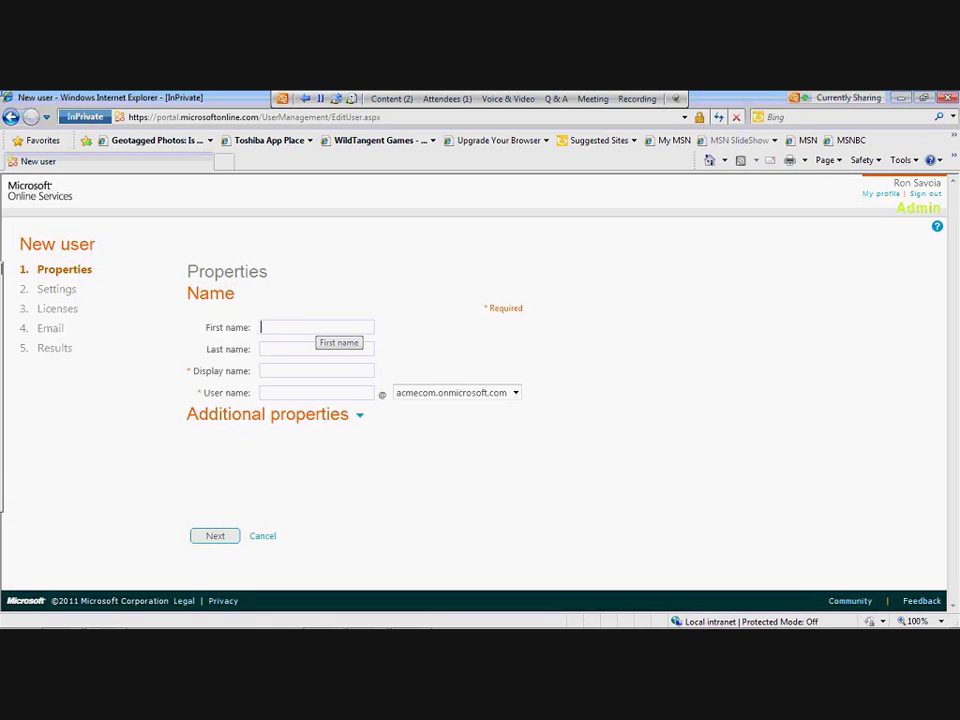
type("Riley")
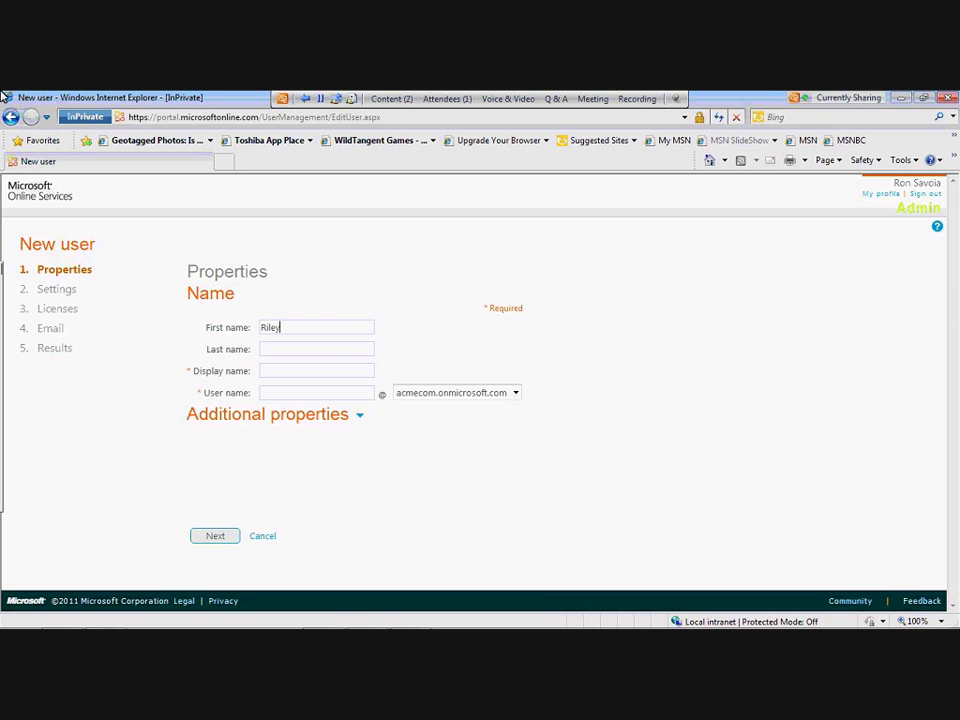
key("Tab")
type("Smith")
key("Tab")
Enter the new user's user name with the acmecom.onmicrosoft.com domain and proceed to the user settings.
left_click(298, 392)
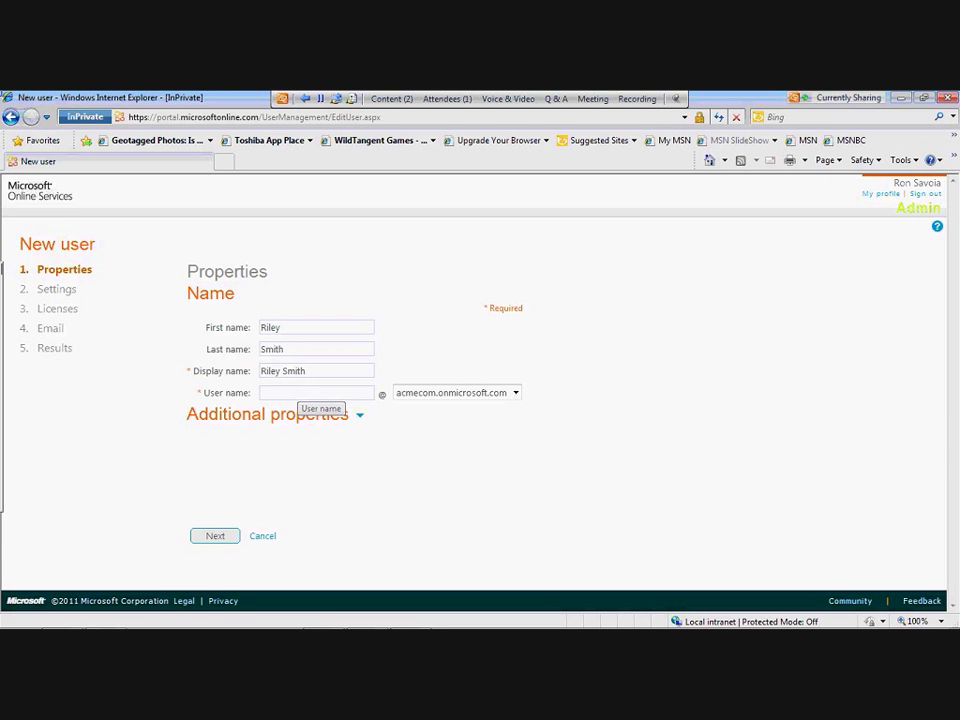
type("riley.smith")
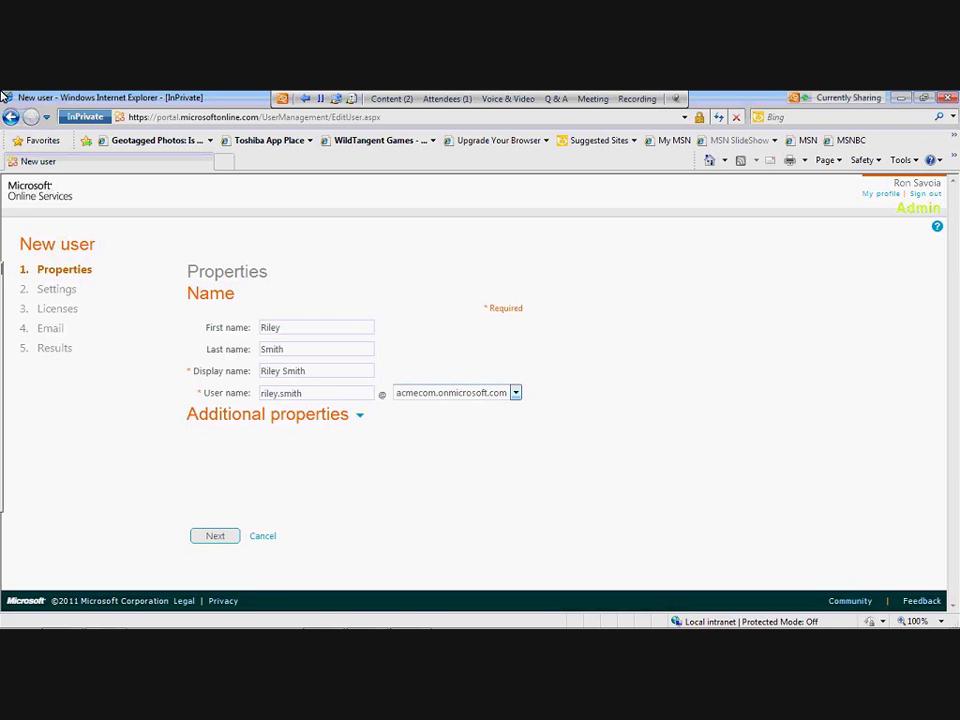
left_click(516, 393)
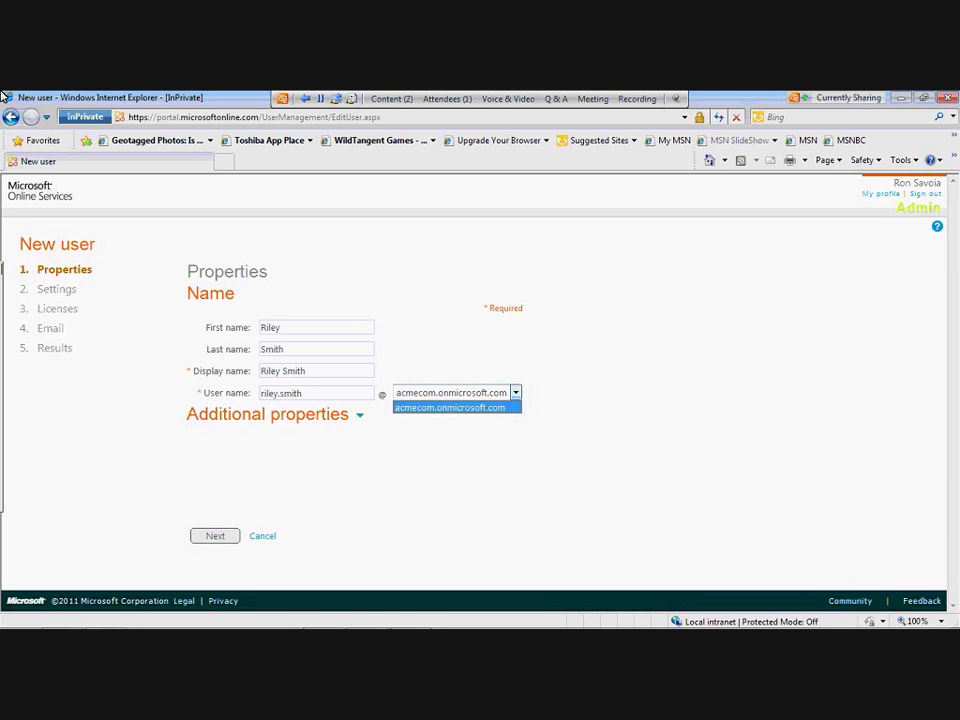
left_click(470, 407)
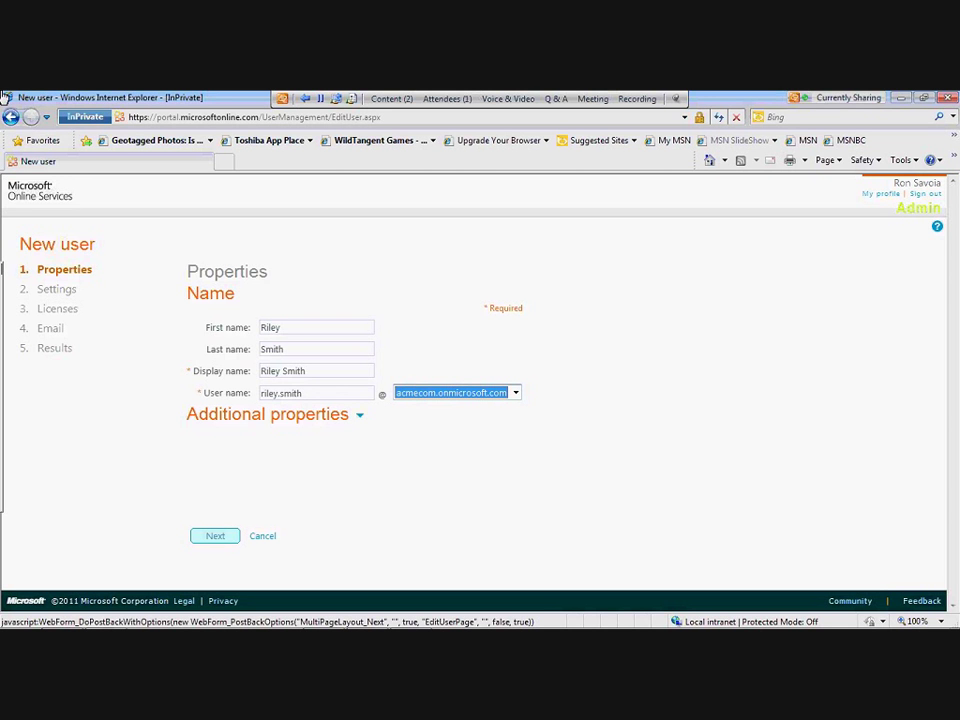
left_click(215, 536)
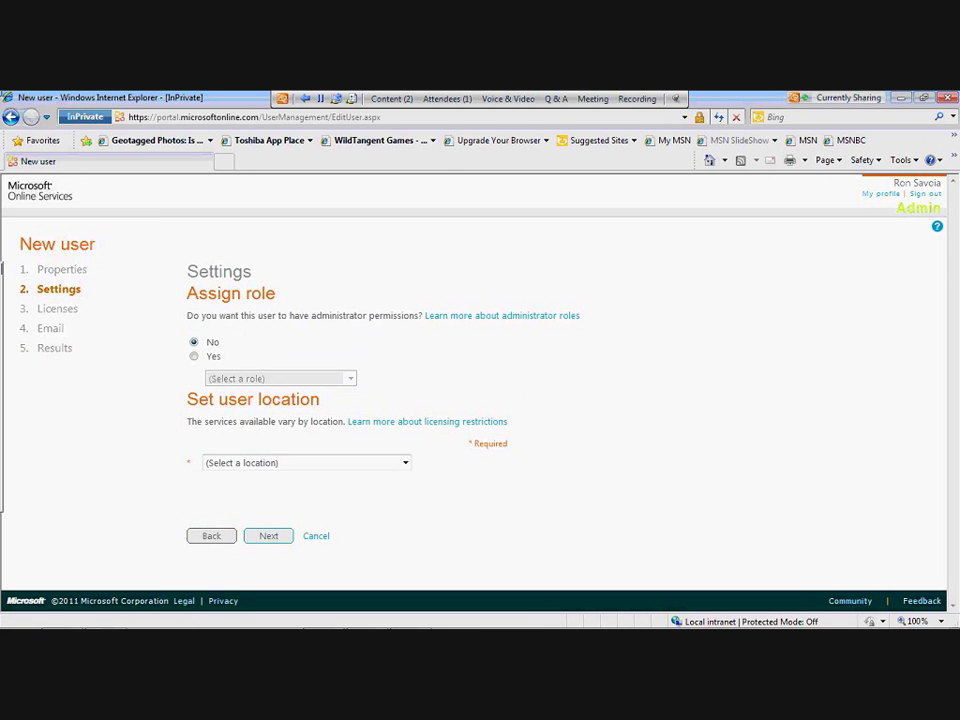
left_click(194, 356)
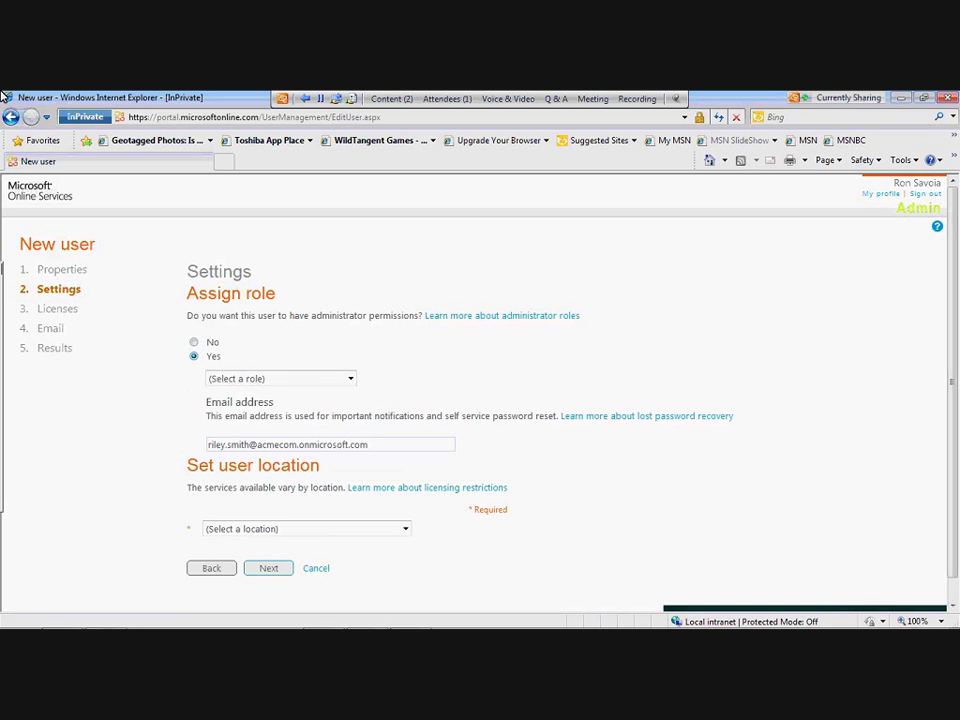
left_click(350, 379)
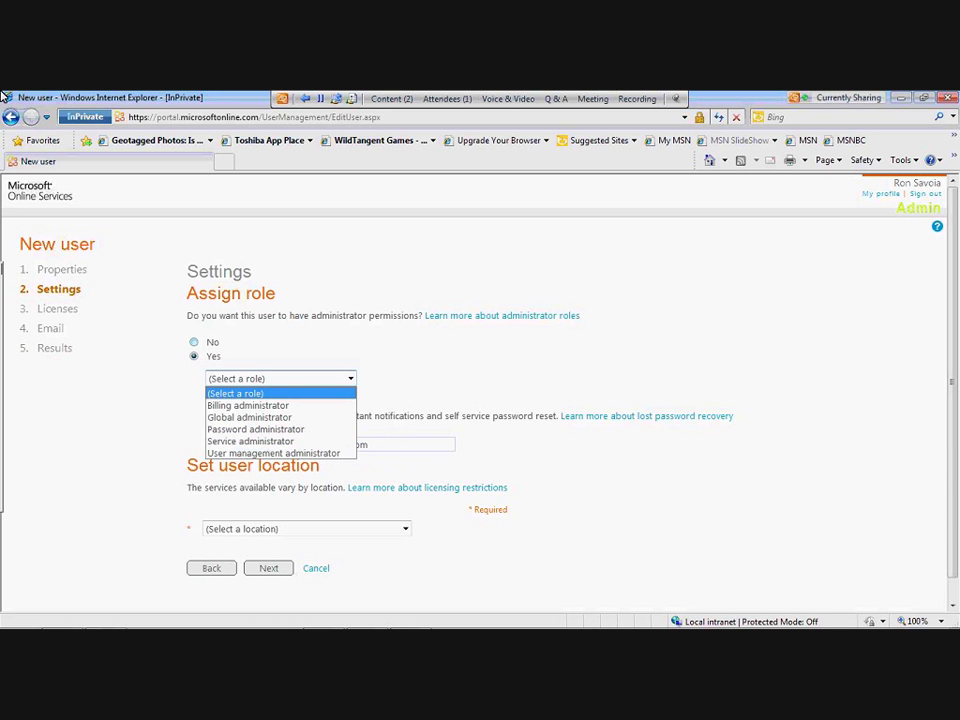
left_click(236, 393)
left_click(194, 342)
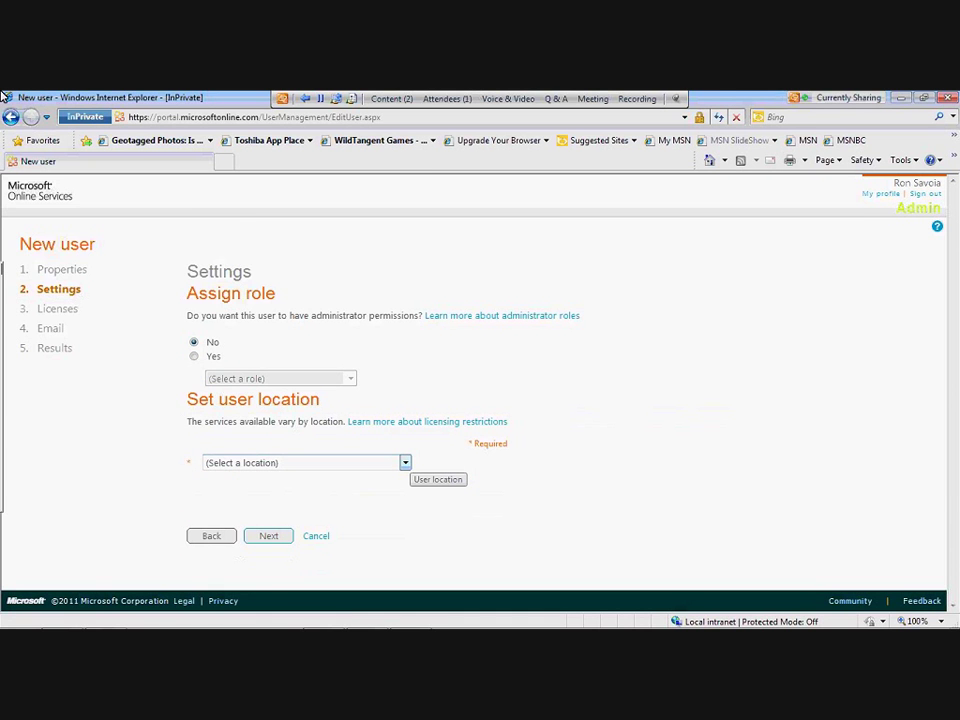
Set the new user's location to United States and continue to the license assignment.
left_click(405, 463)
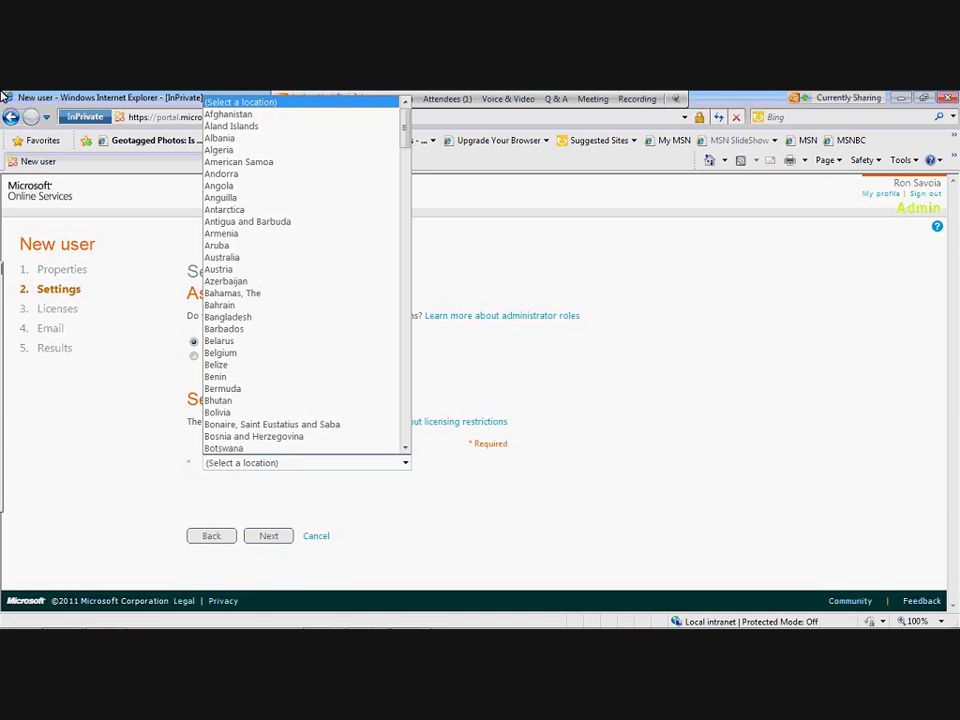
left_click_drag(405, 128, 405, 412)
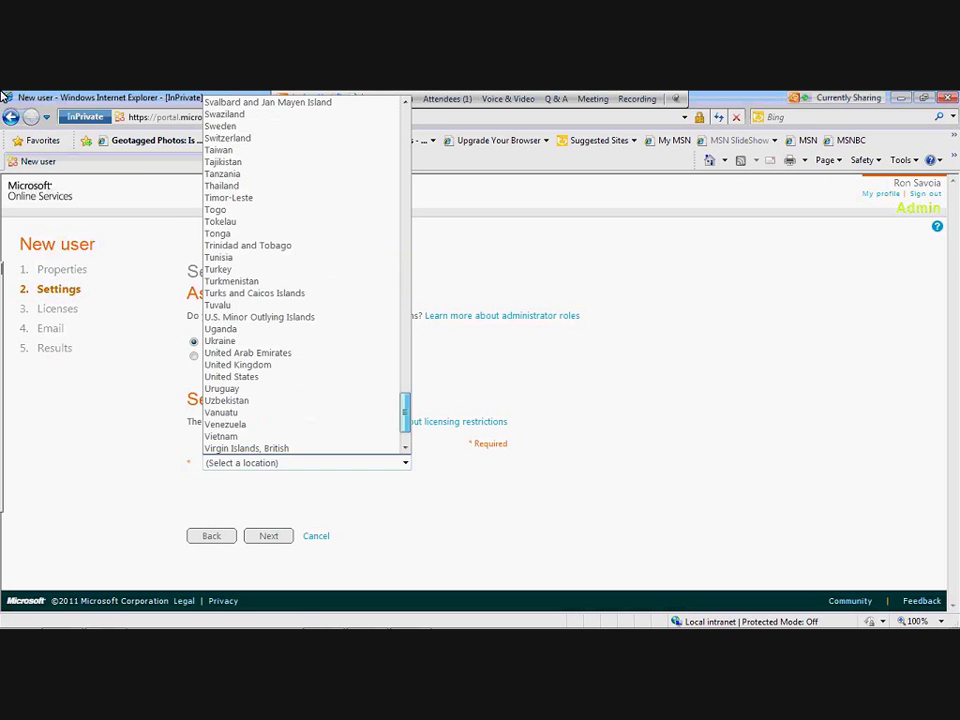
left_click(240, 376)
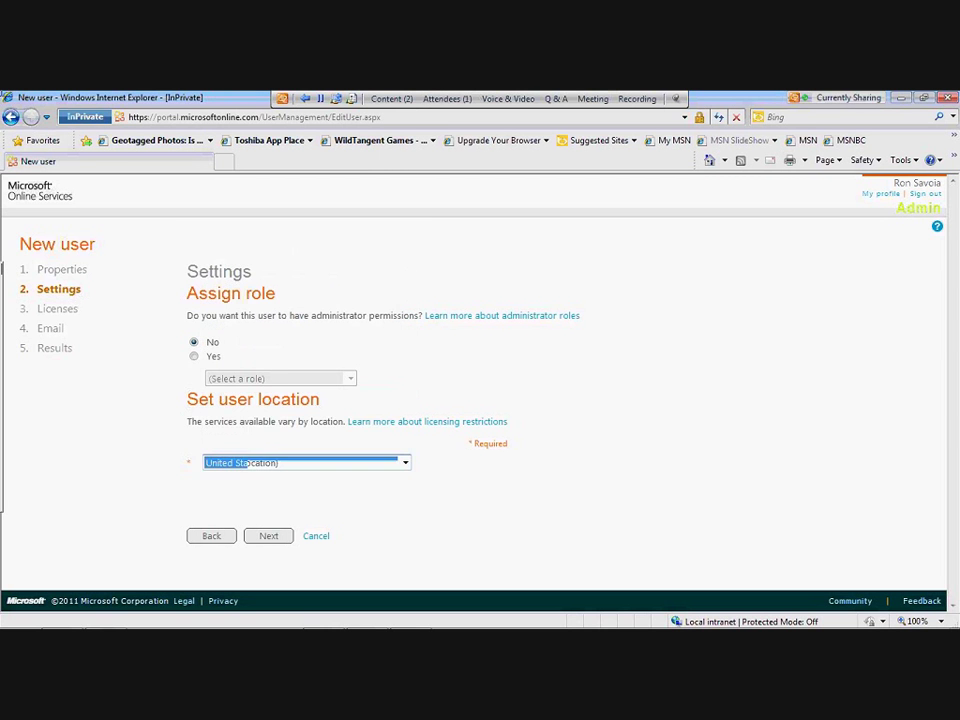
left_click(268, 535)
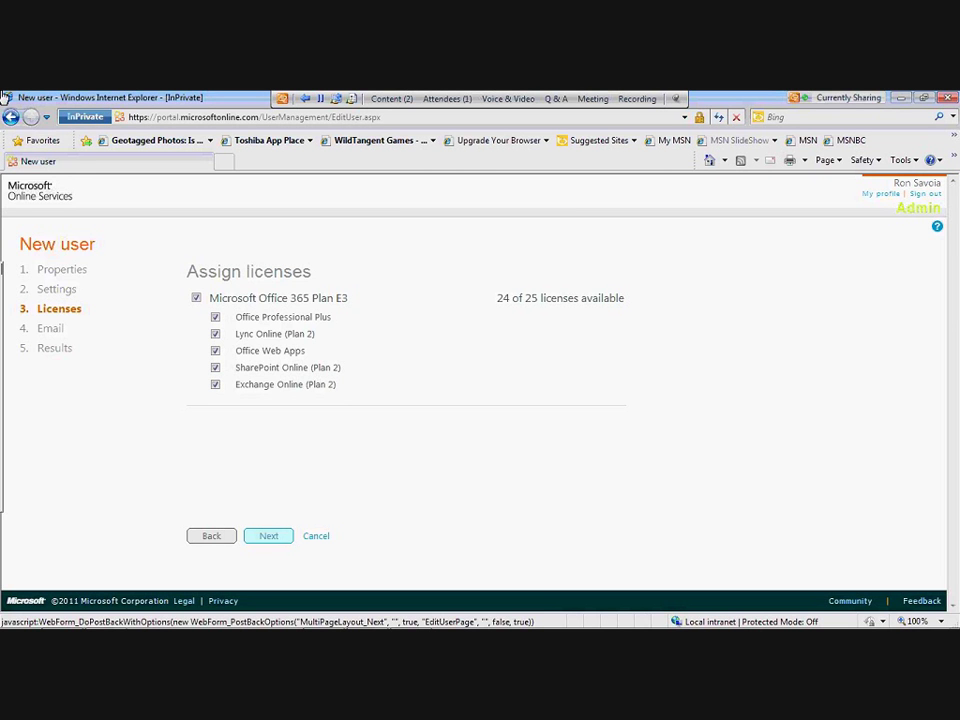
Accept all Microsoft Office 365 Plan E3 licenses and create the user with the results sent by email.
left_click(268, 536)
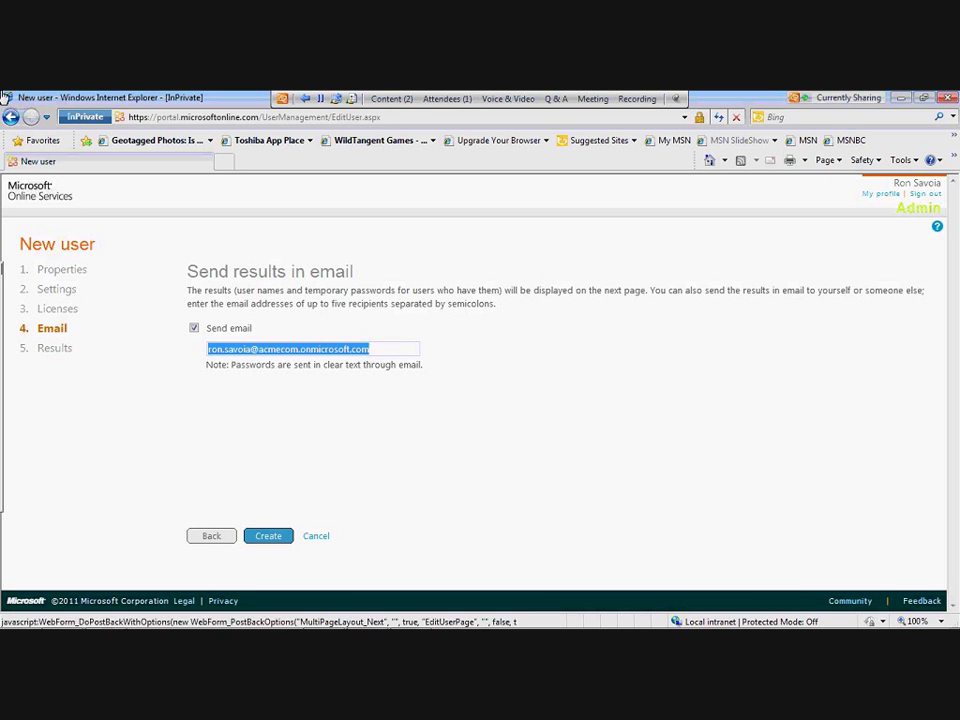
left_click(268, 535)
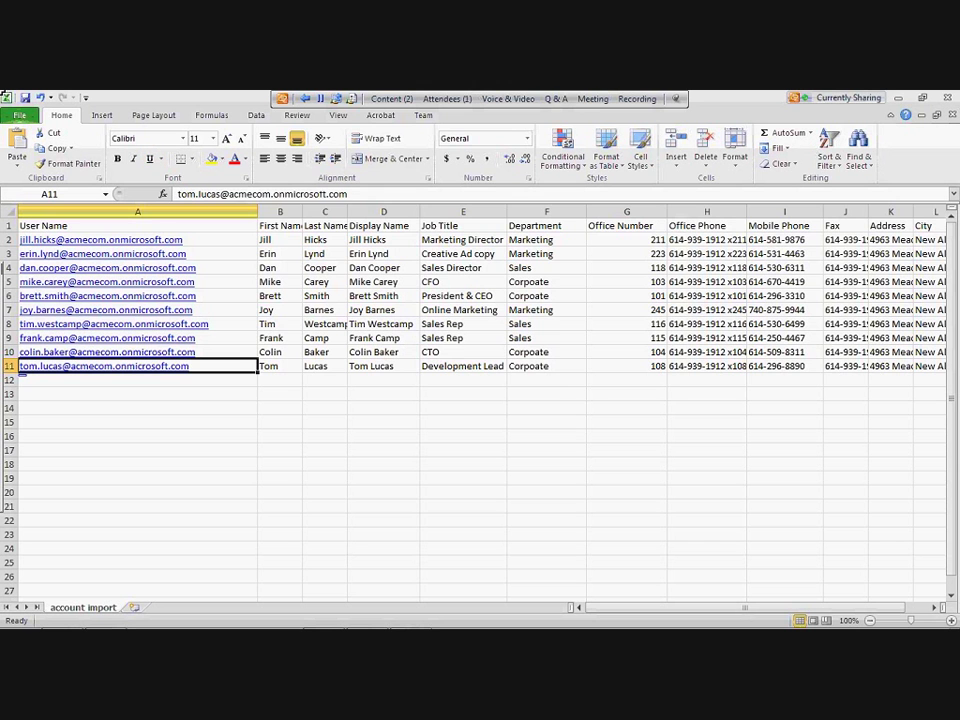
Examine the column headings in the first row of the account import worksheet.
key("ctrl+Home")
key("shift+space")
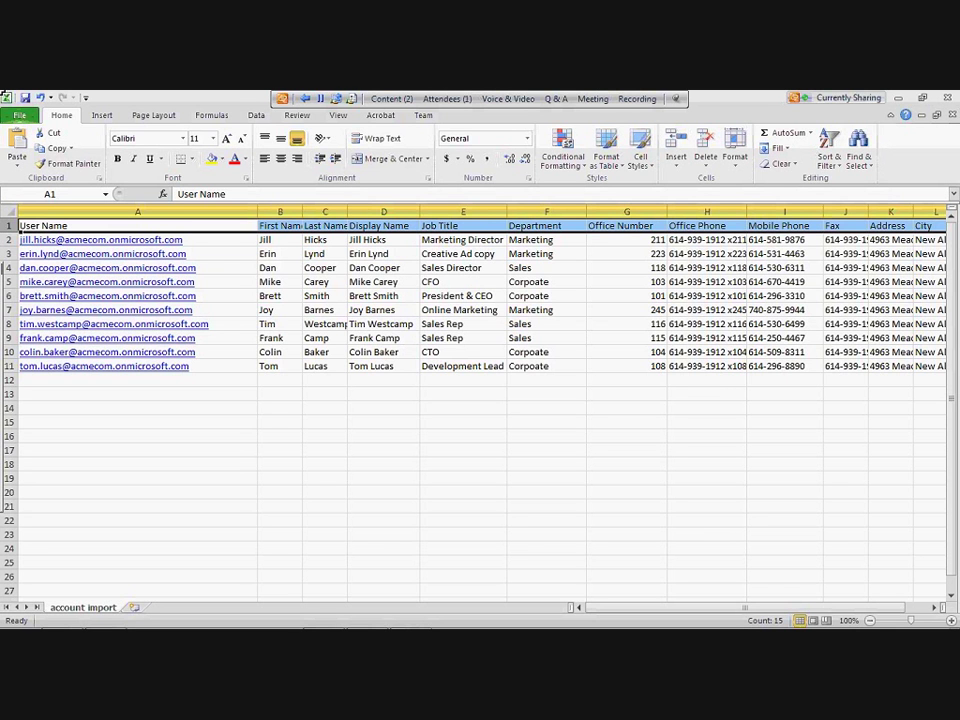
left_click(137, 394)
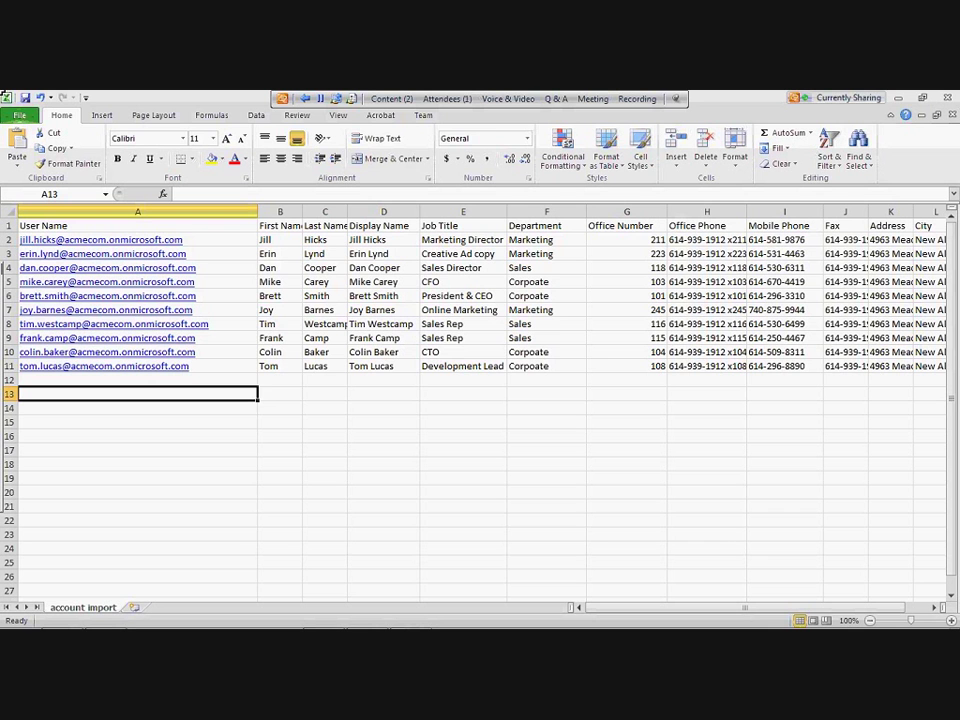
Switch back to Internet Explorer and choose account import.csv as the file to upload for the bulk user import.
key("alt+Tab")
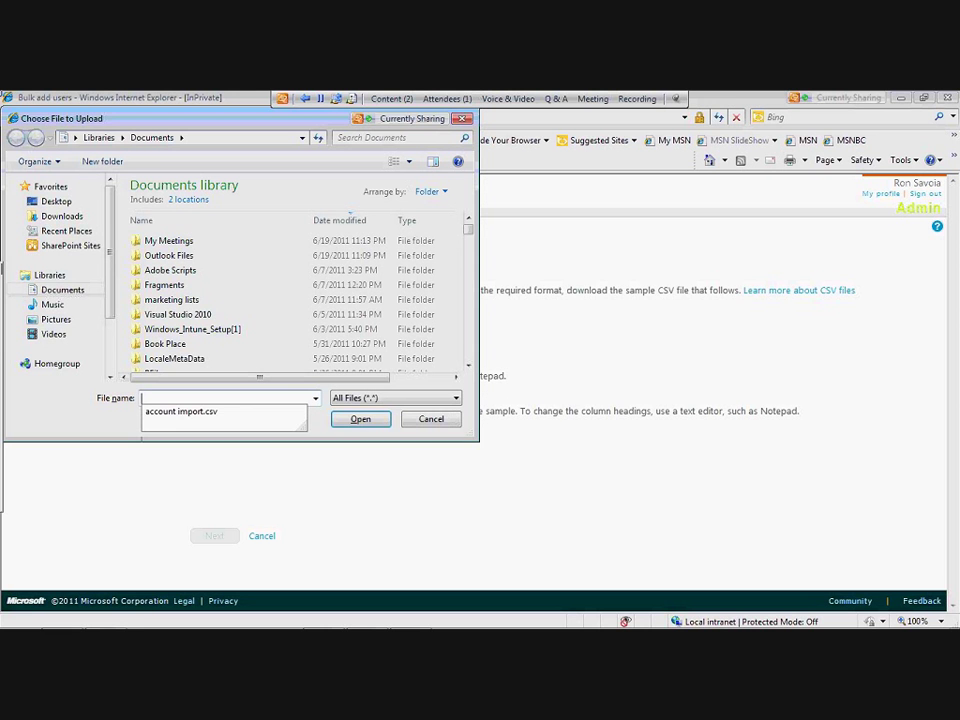
type("acc")
left_click(181, 412)
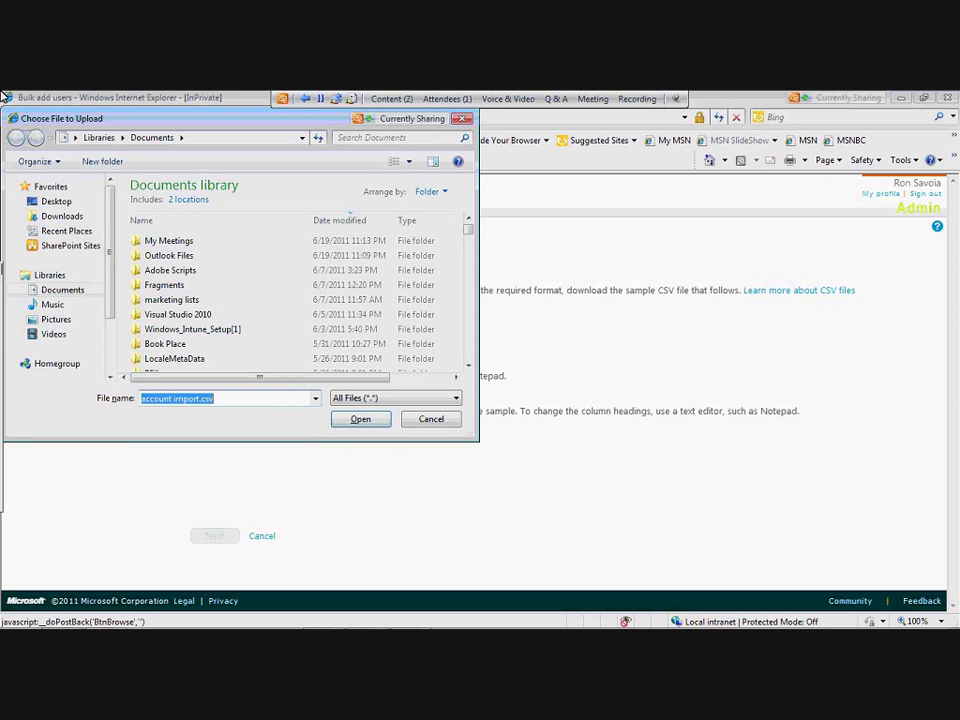
key("Return")
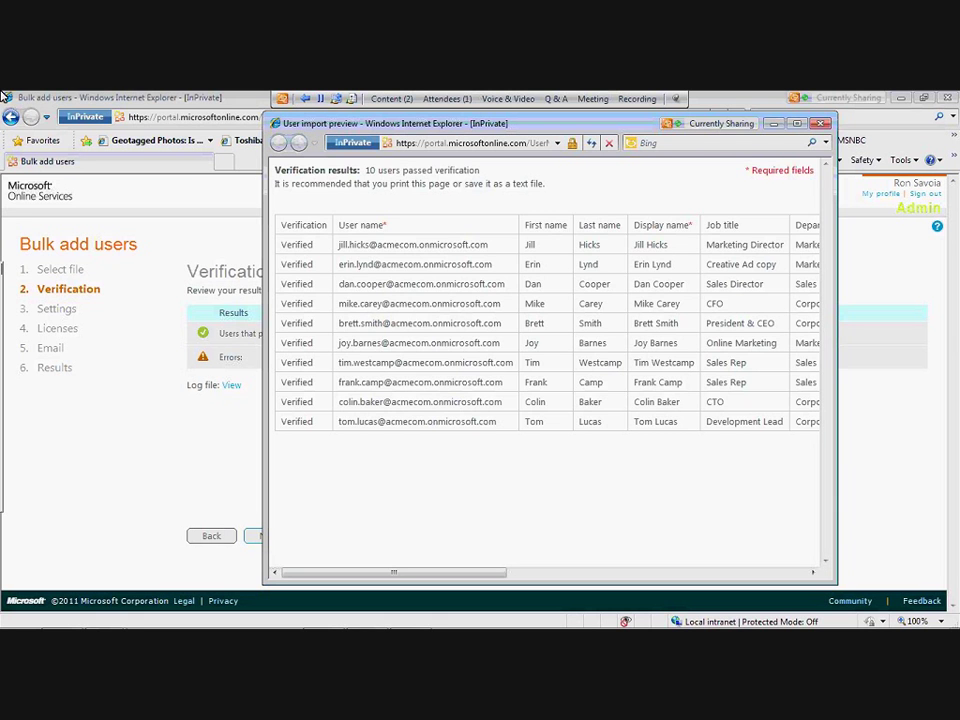
Close the verification log preview and choose the user location for the bulk import, keeping the sign-in status Allowed.
key("alt+F4")
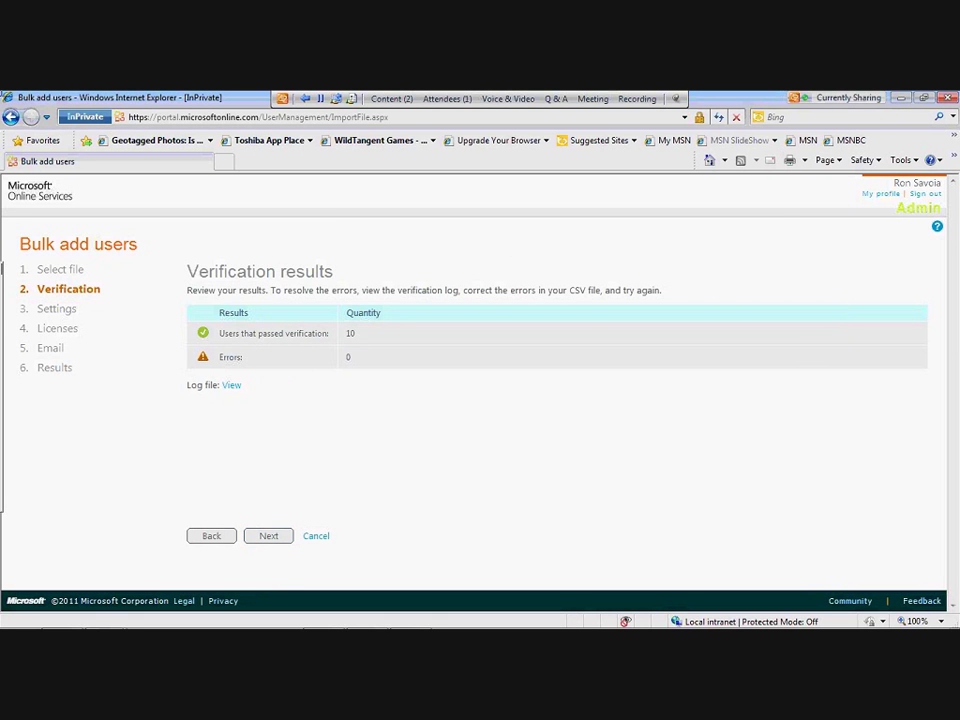
key("Return")
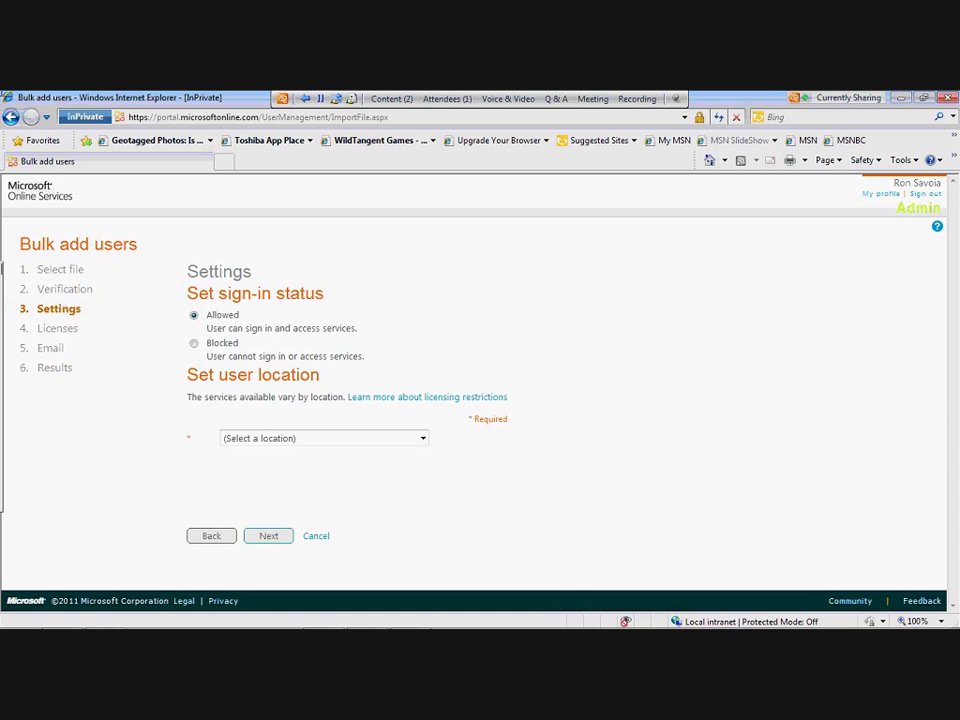
left_click(423, 438)
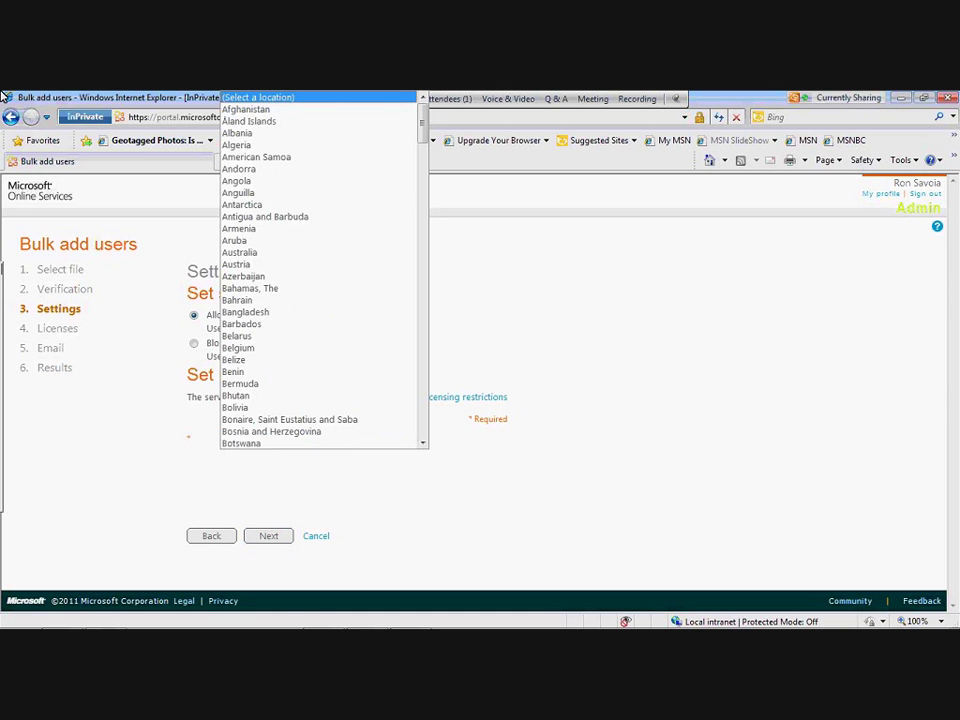
scroll(320, 270, "down", 15)
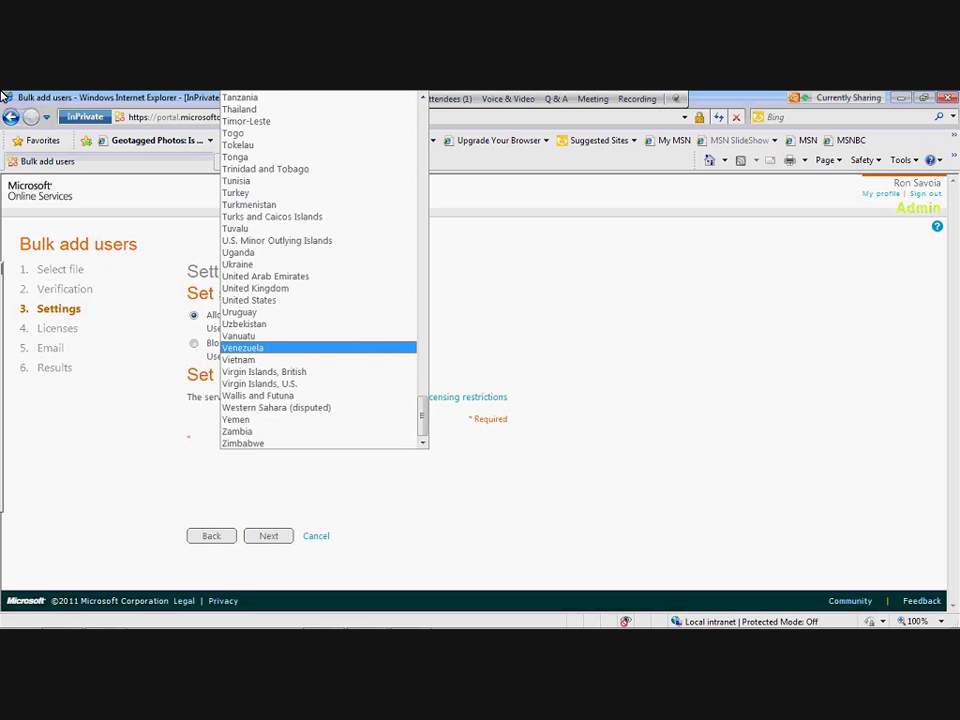
key("Escape")
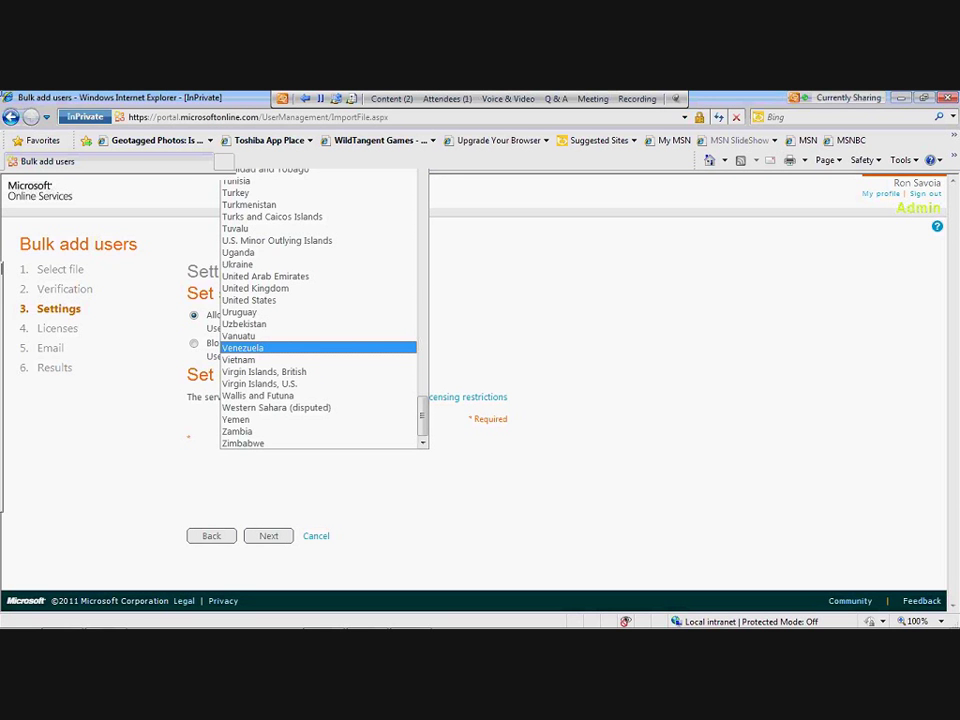
left_click(268, 535)
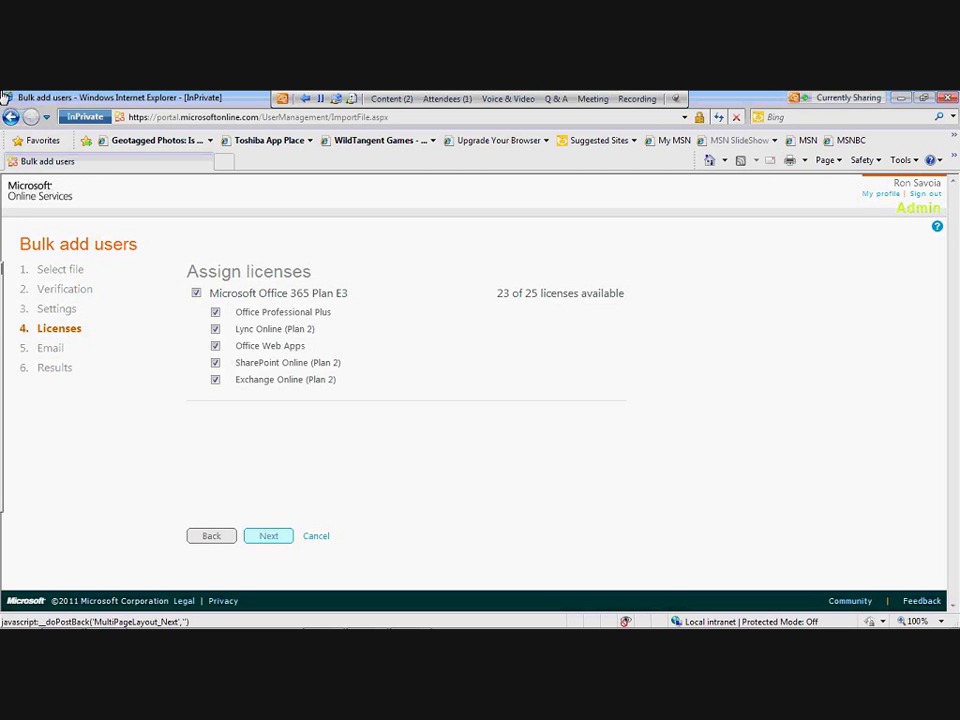
Create the bulk users with all Microsoft Office 365 Plan E3 licenses and emailed results, and close the results page.
left_click(268, 535)
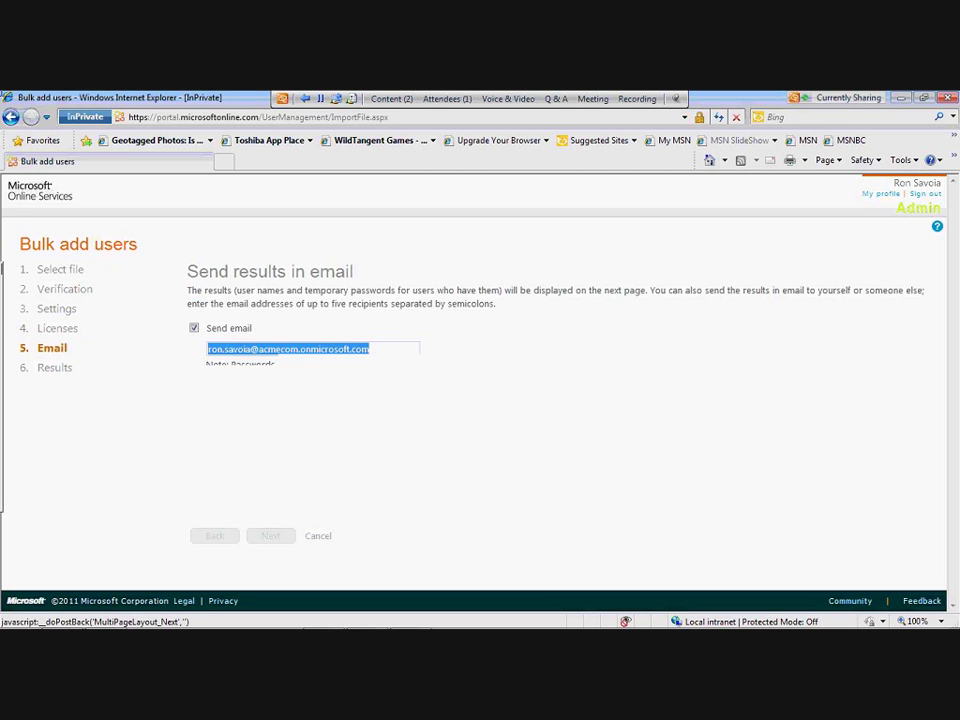
left_click(268, 535)
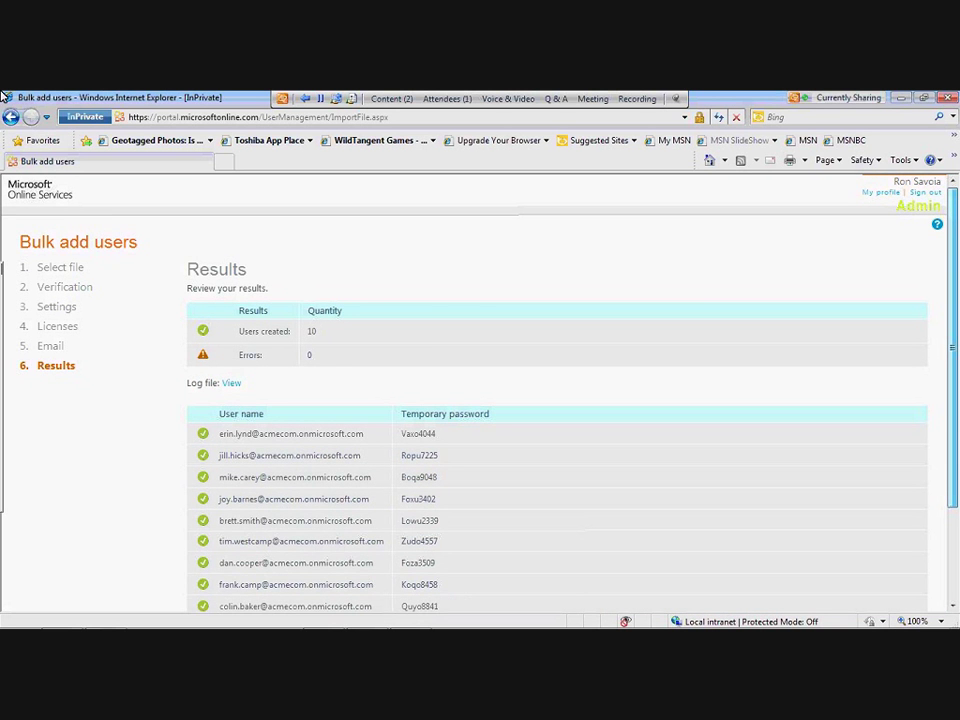
scroll(556, 400, "down", 1)
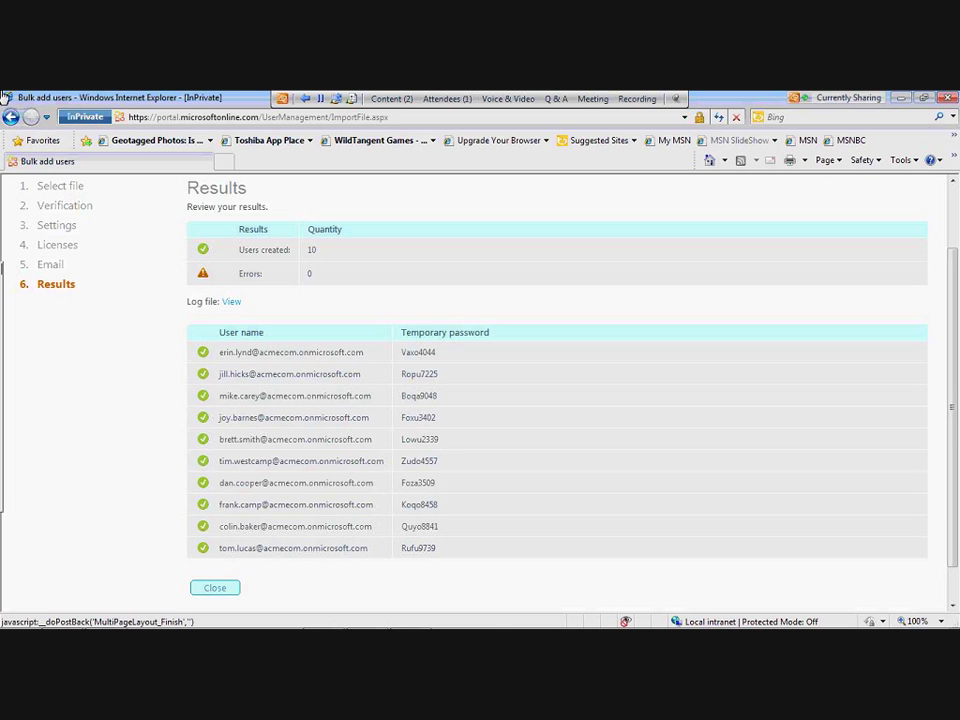
left_click(215, 588)
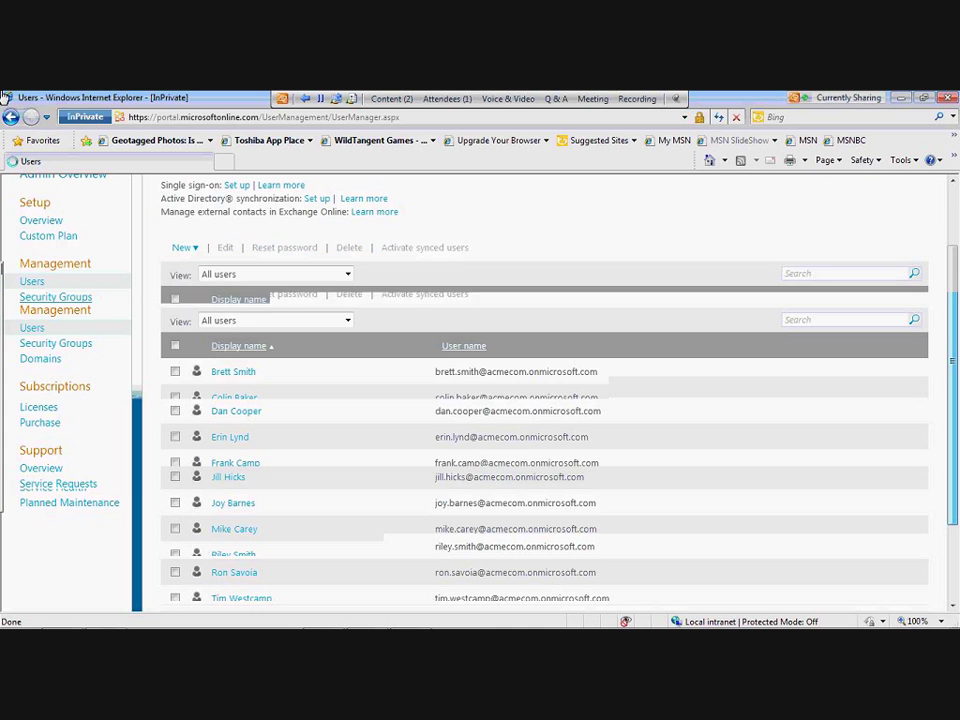
Create a new security group with the display name Senior Leadership Team and the description "SLT of the organization".
left_click(56, 297)
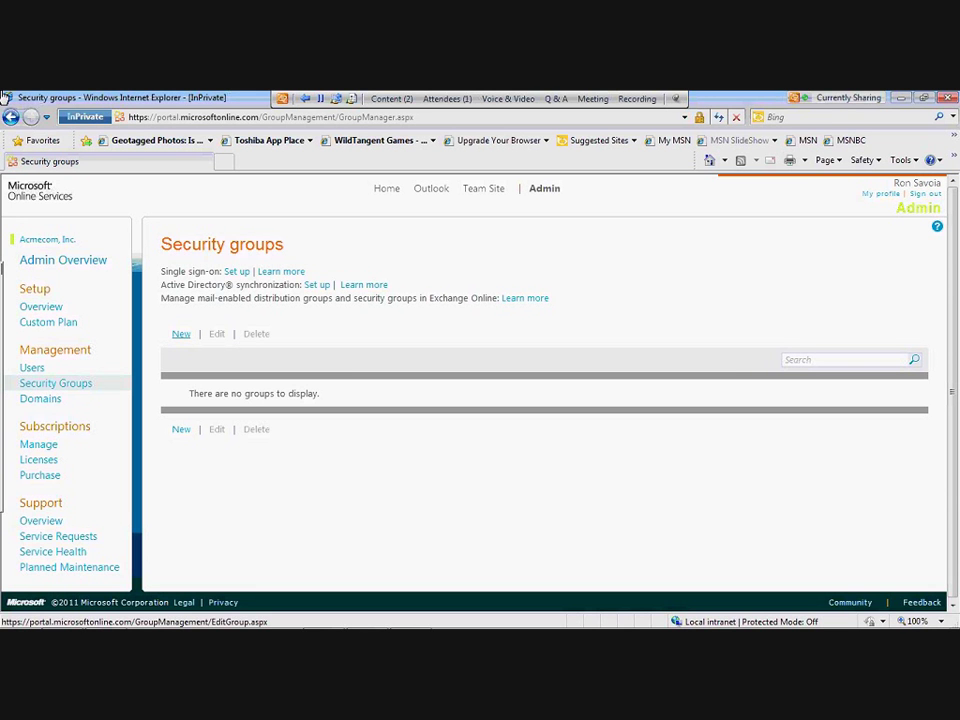
left_click(181, 333)
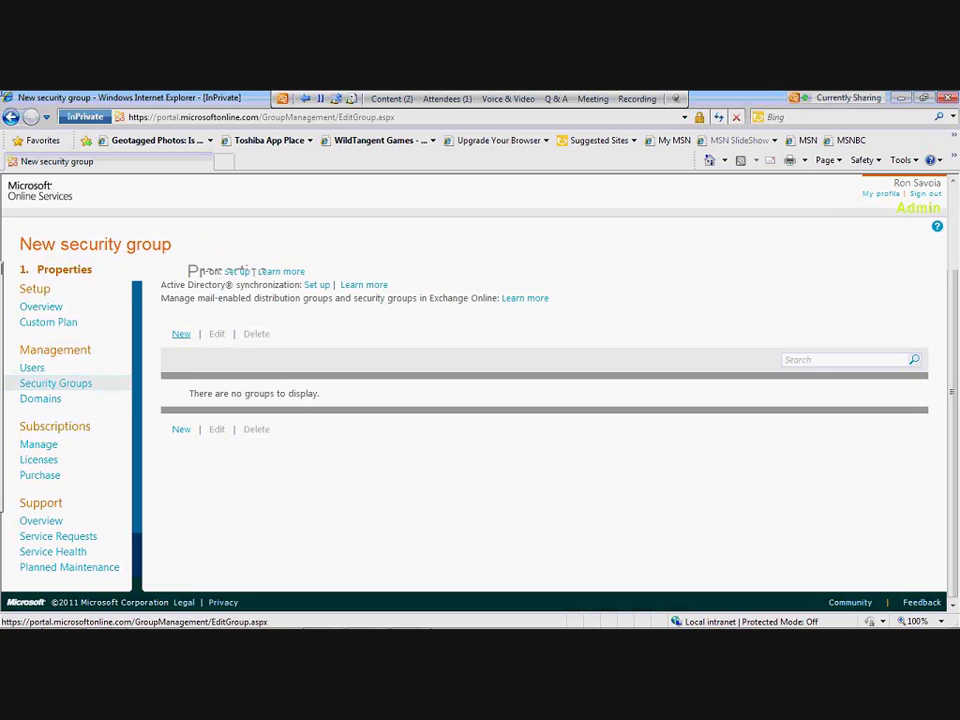
type("Senior Leaders")
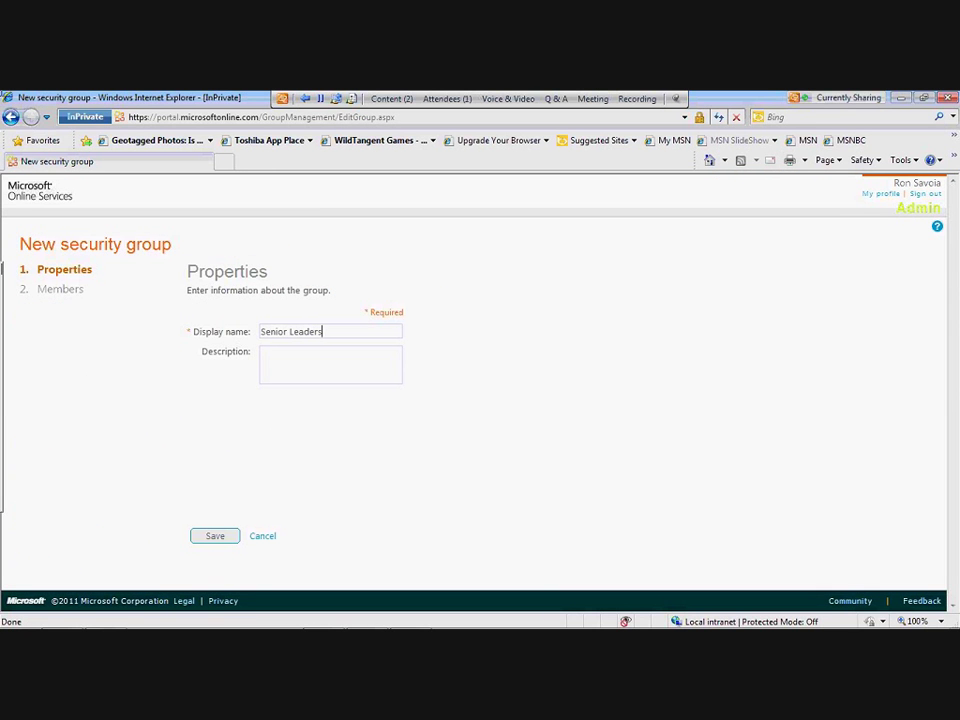
type("hip Team")
key("Tab")
type("SLT of the organization")
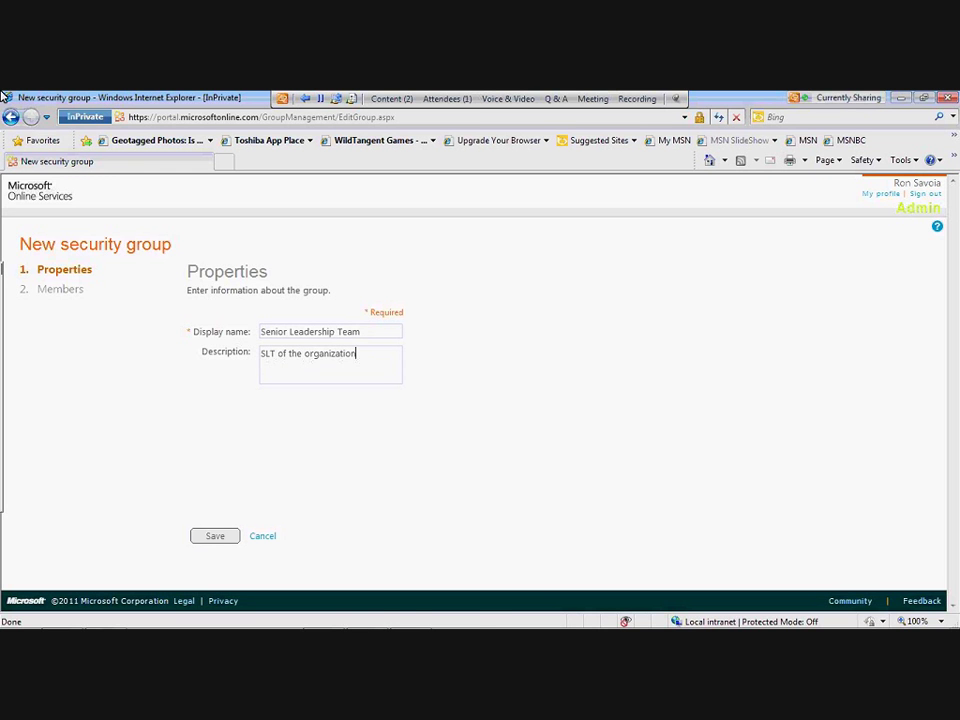
left_click(215, 536)
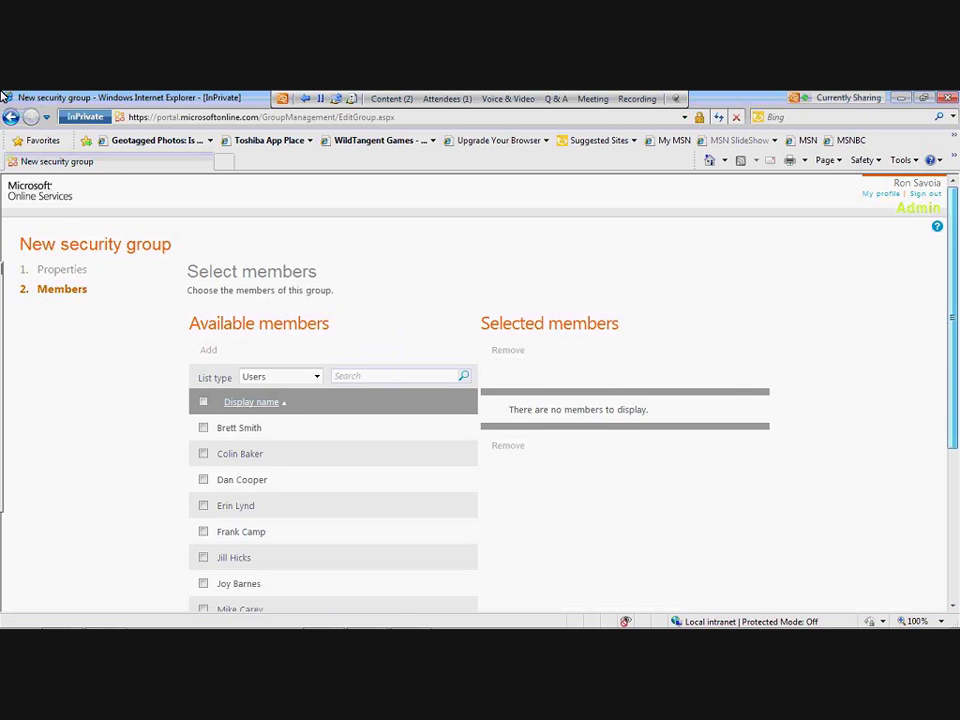
Add four users, including the signed-in administrator, as members of the security group, and save and close it.
left_click_drag(952, 317, 952, 407)
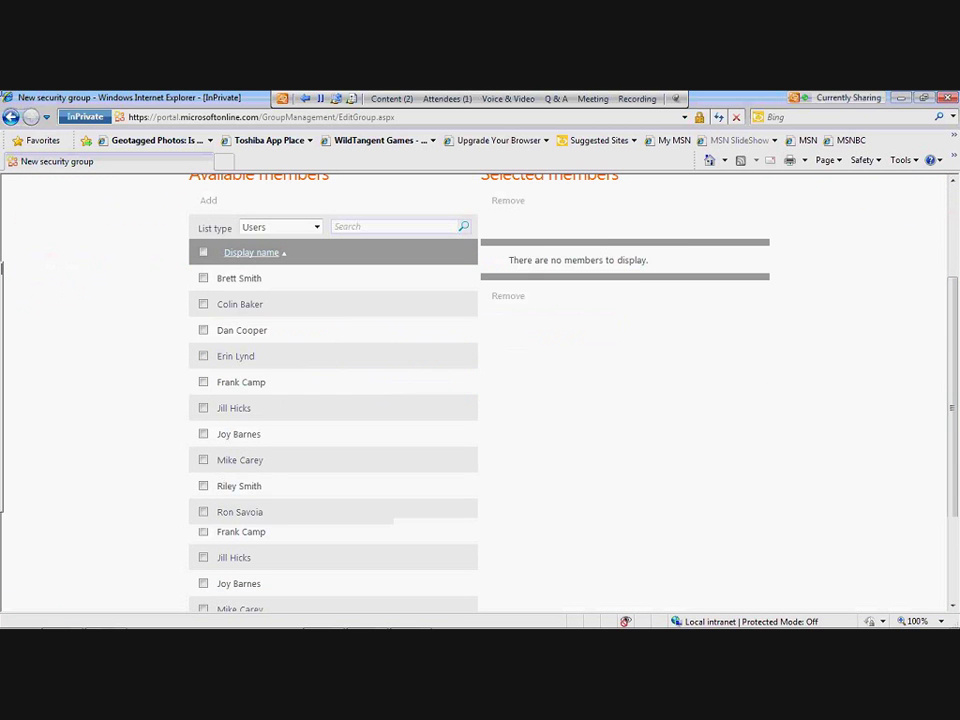
left_click(203, 512)
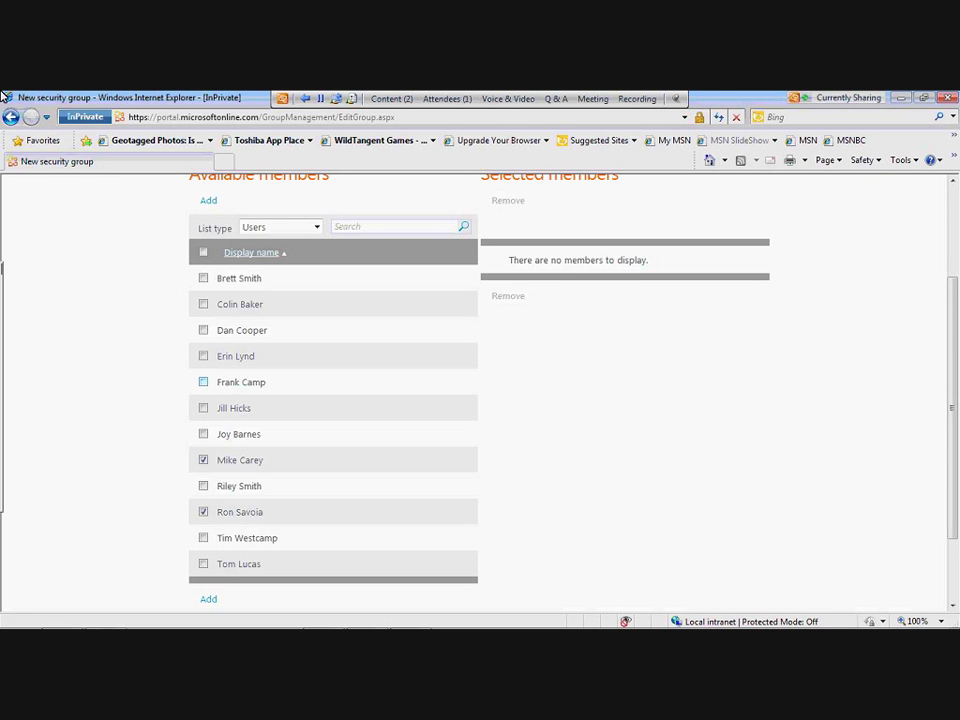
left_click(203, 382)
left_click(203, 408)
scroll(333, 400, "down", 2)
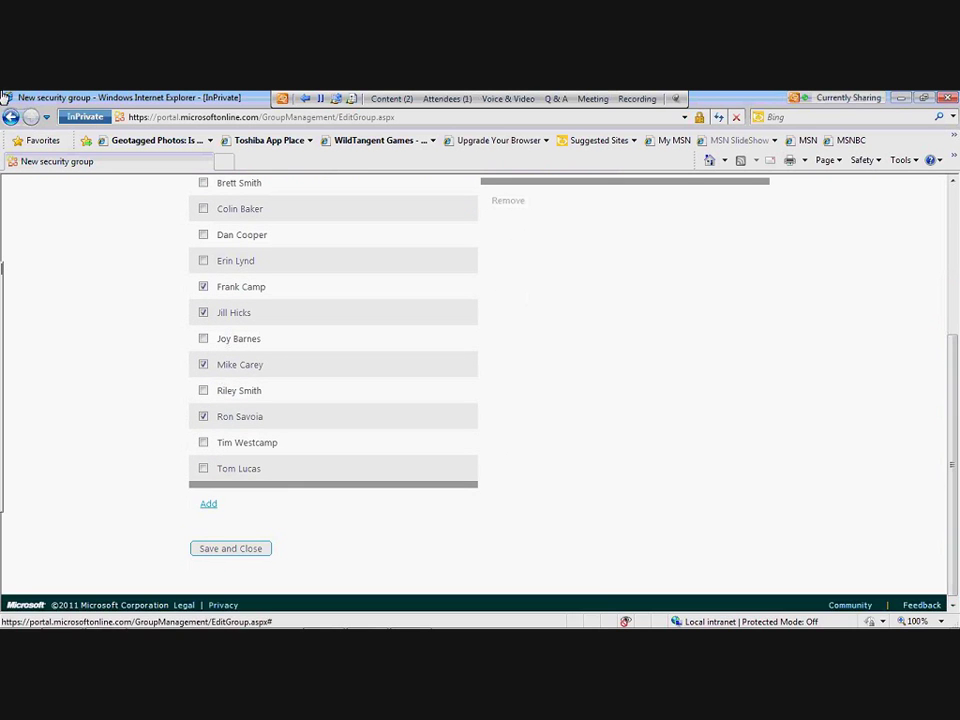
left_click(208, 504)
scroll(208, 504, "down", 3)
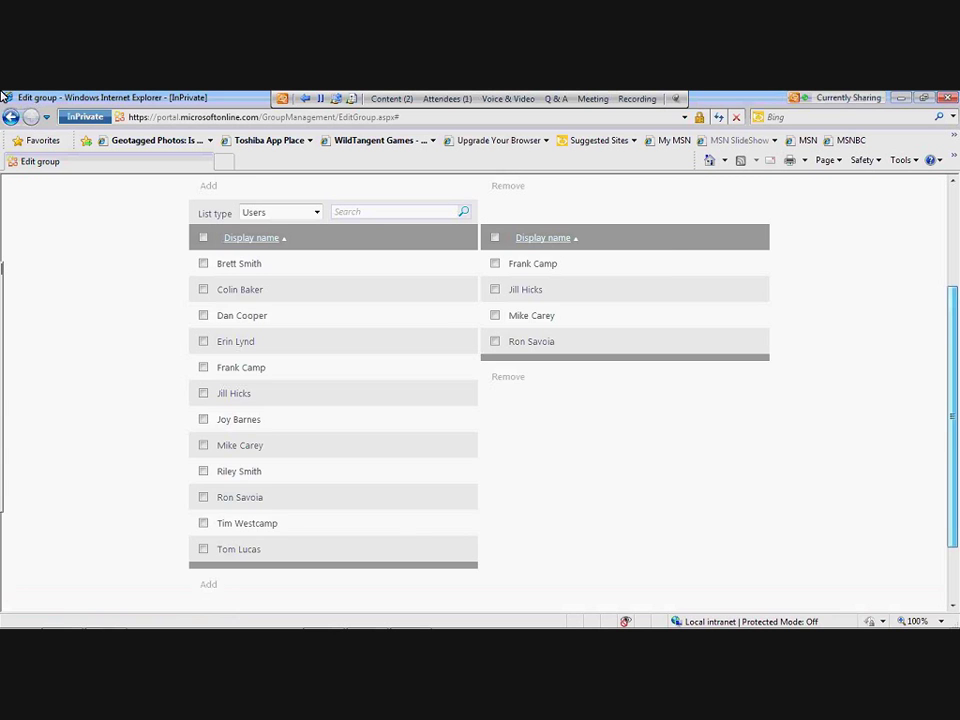
left_click_drag(952, 416, 952, 451)
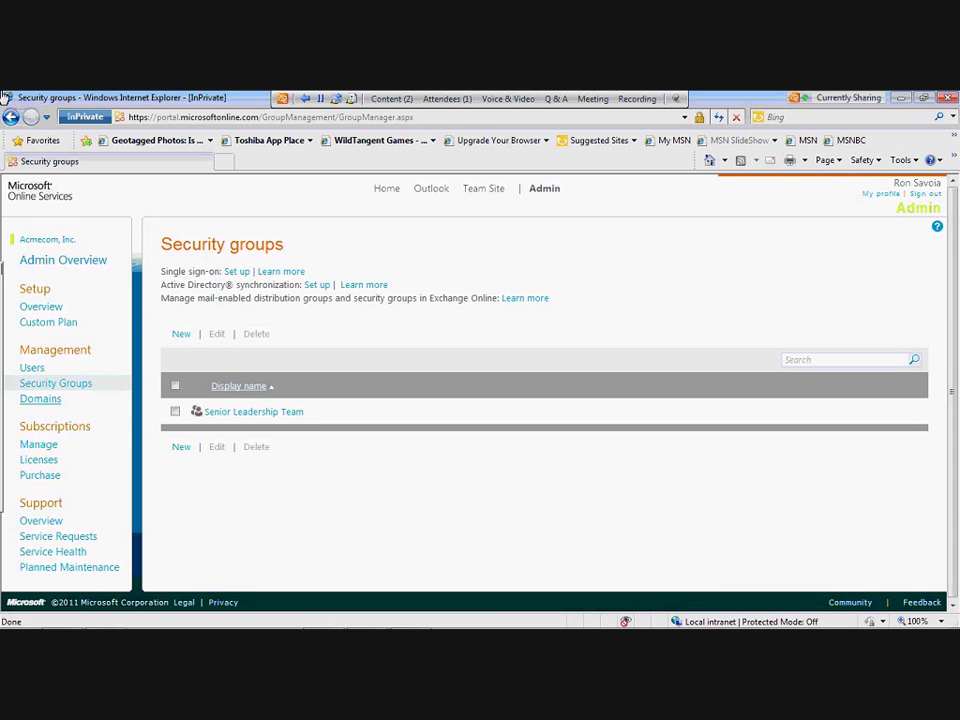
Start adding the domain acmecom.com, check its registration details and proceed to the ownership verification.
left_click(40, 398)
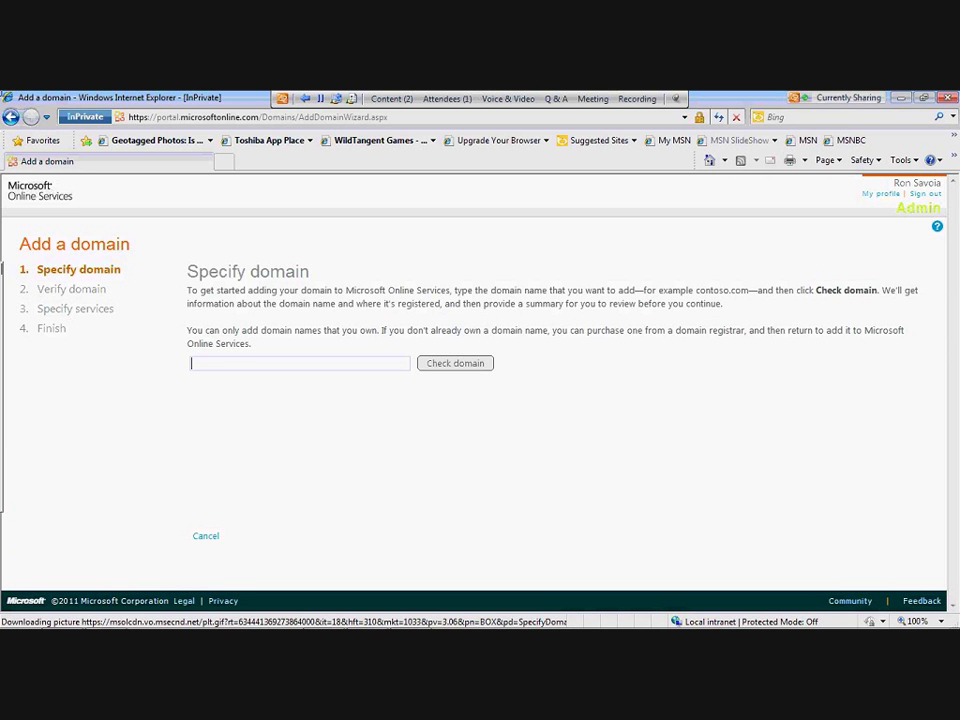
type("acmecom.com")
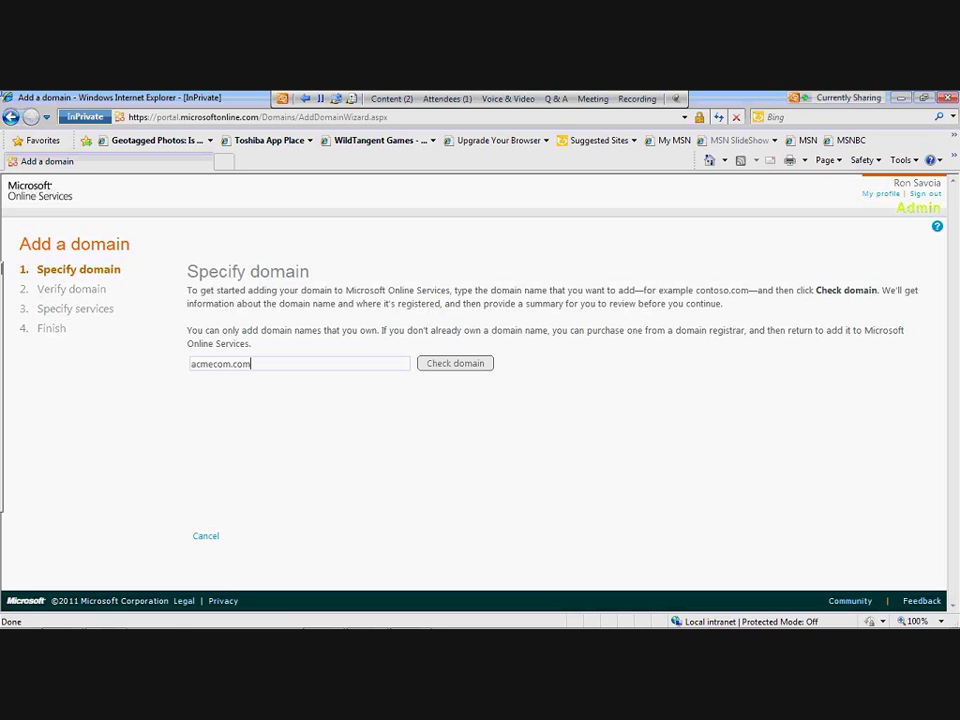
key("Tab")
key("Return")
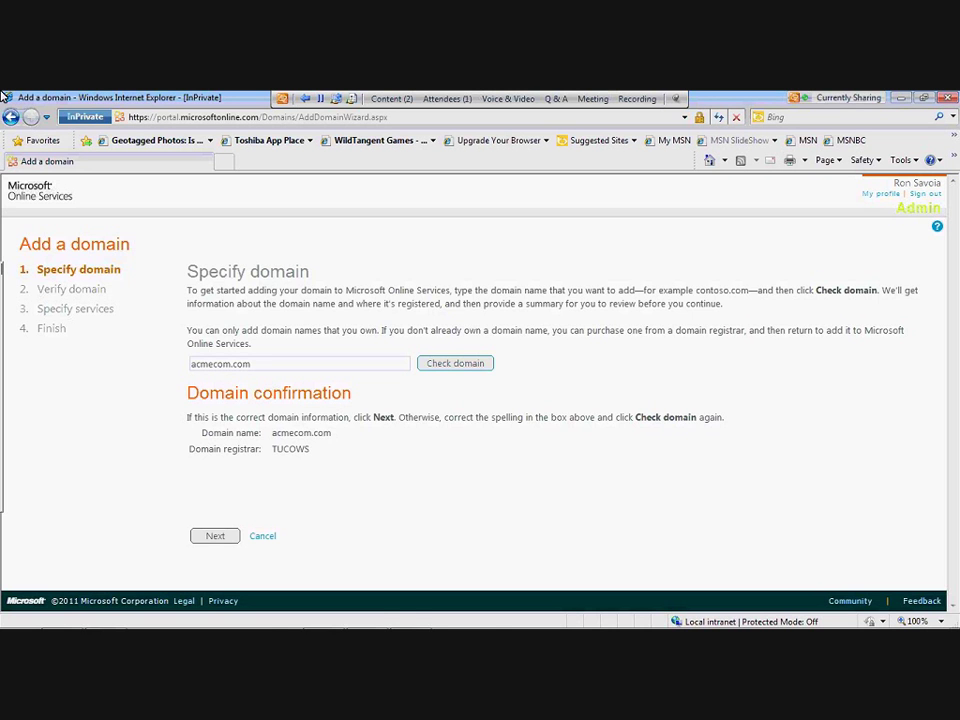
key("Tab")
key("Return")
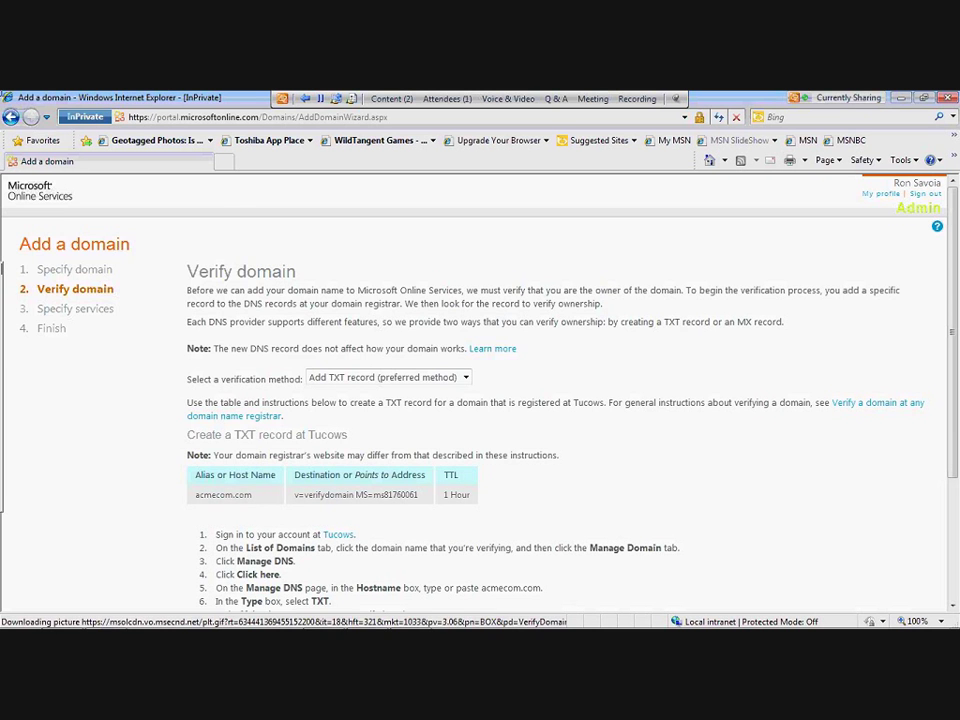
Review the available verification methods and the TXT record instructions for the domain, and leave the wizard without verifying.
scroll(466, 290, "down", 1)
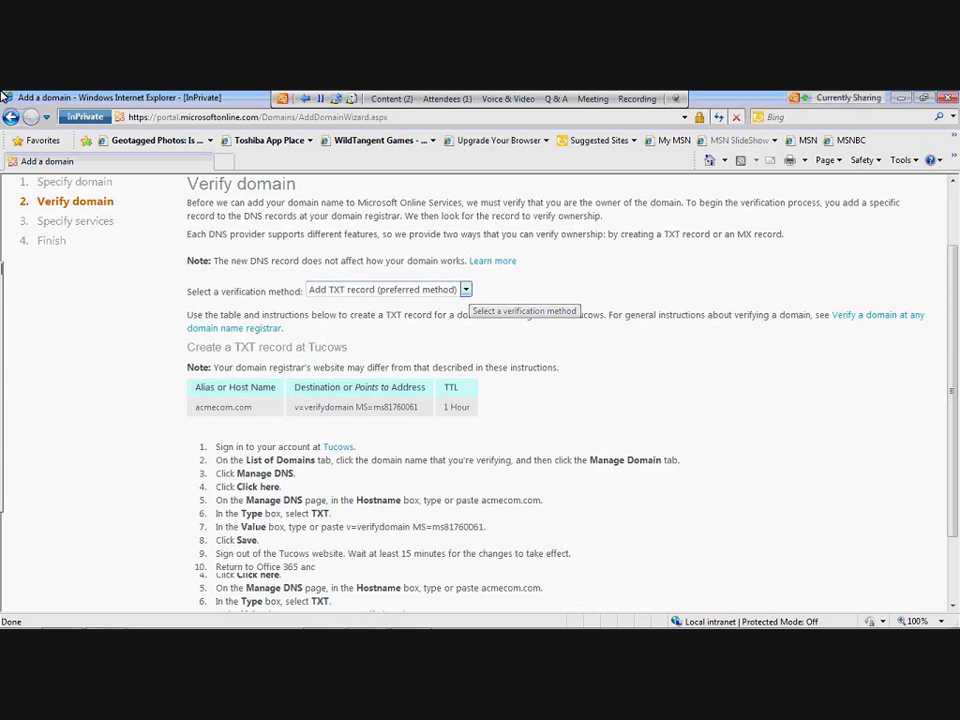
left_click(466, 290)
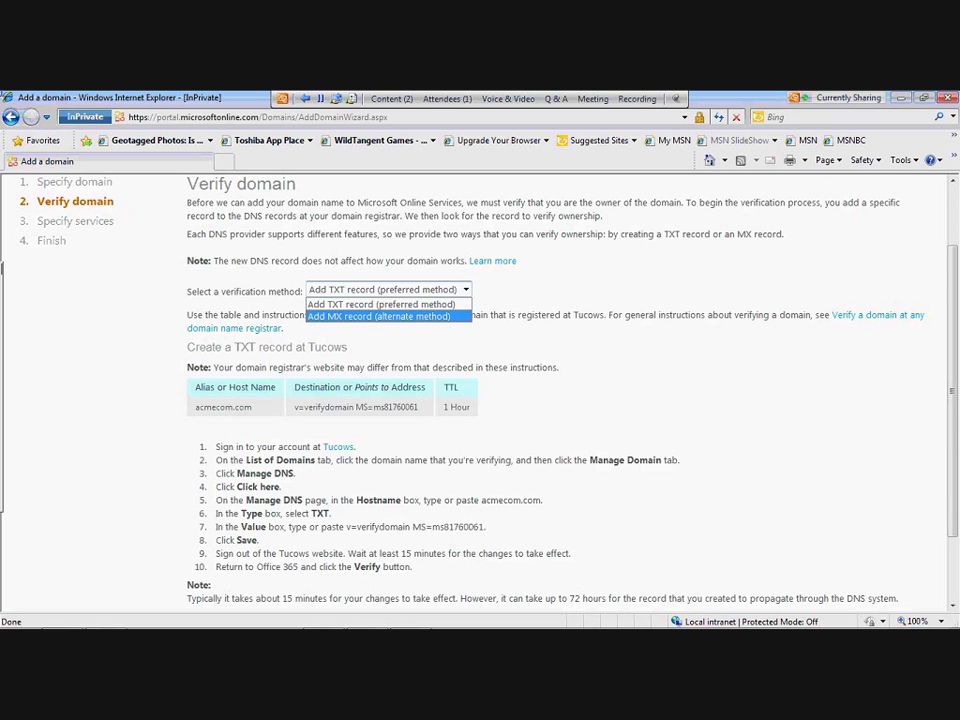
left_click_drag(952, 345, 952, 341)
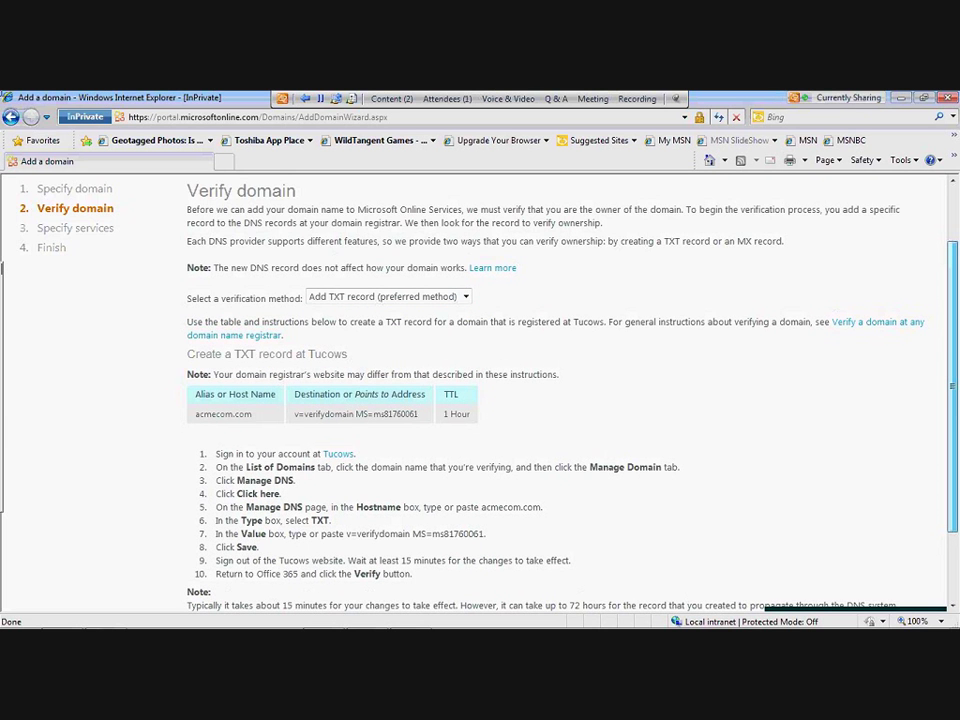
scroll(565, 395, "down", 1)
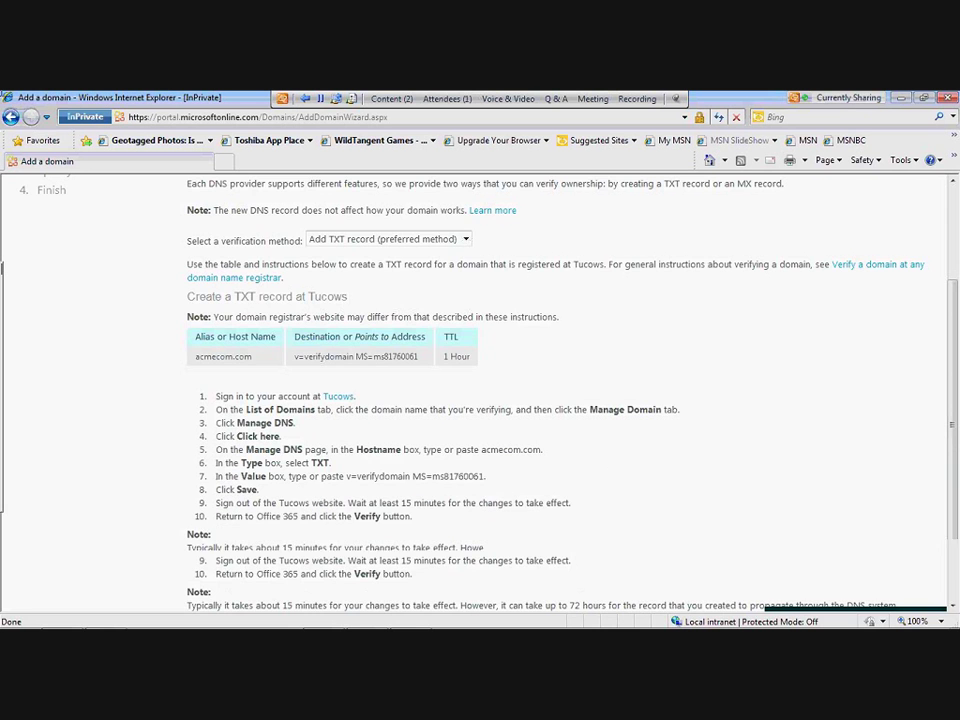
left_click(214, 525)
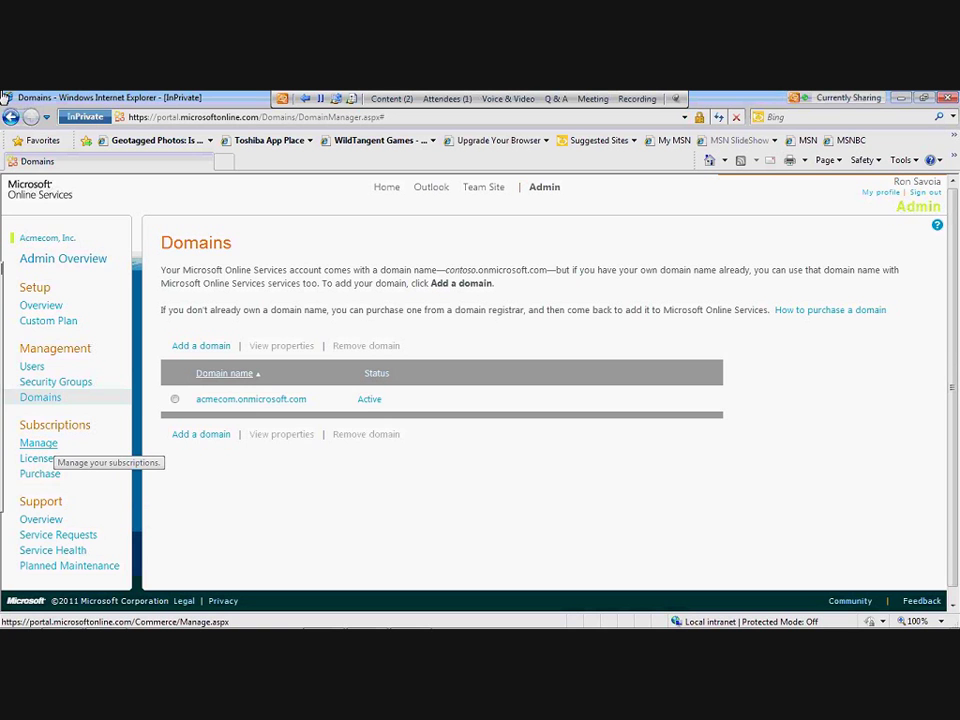
View the subscription details of Microsoft Office 365 Beta (Plan E3) and return to billing and subscription management.
left_click(38, 443)
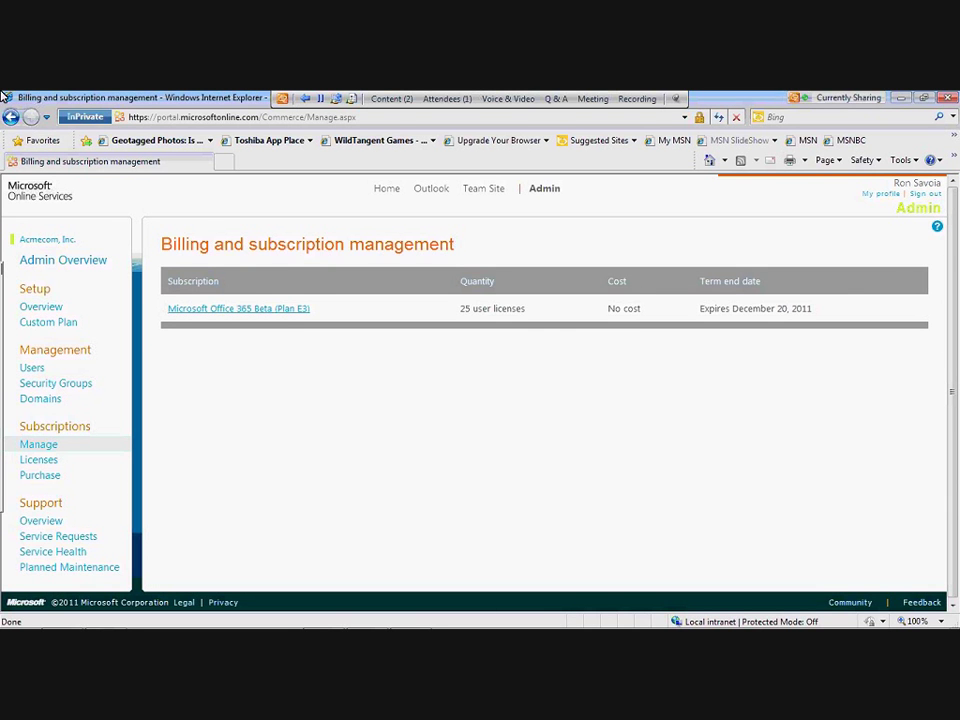
left_click(238, 308)
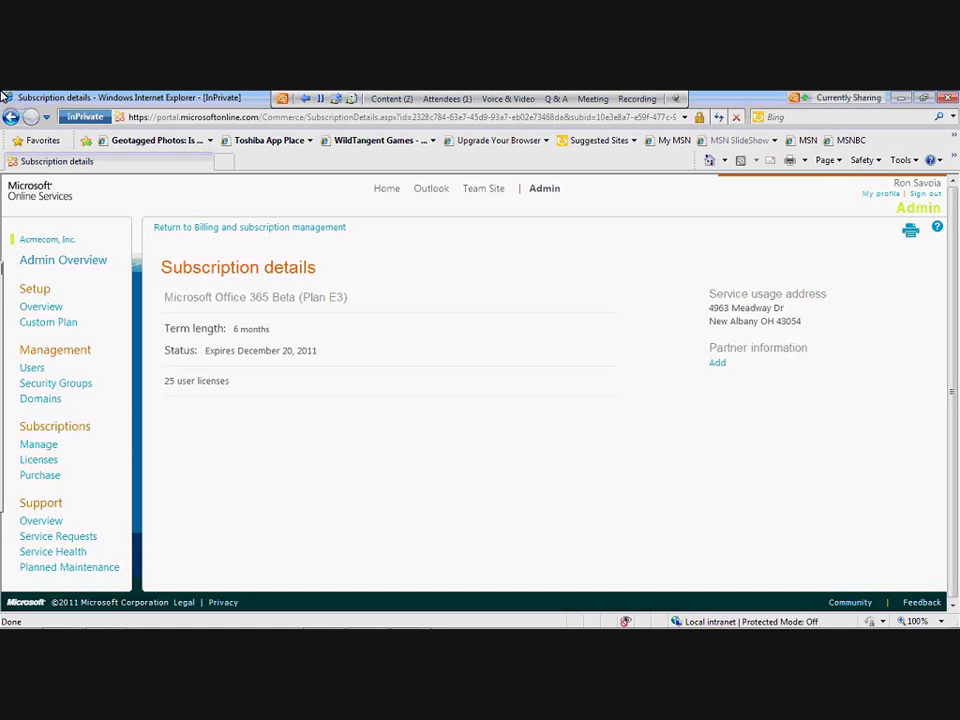
left_click(250, 227)
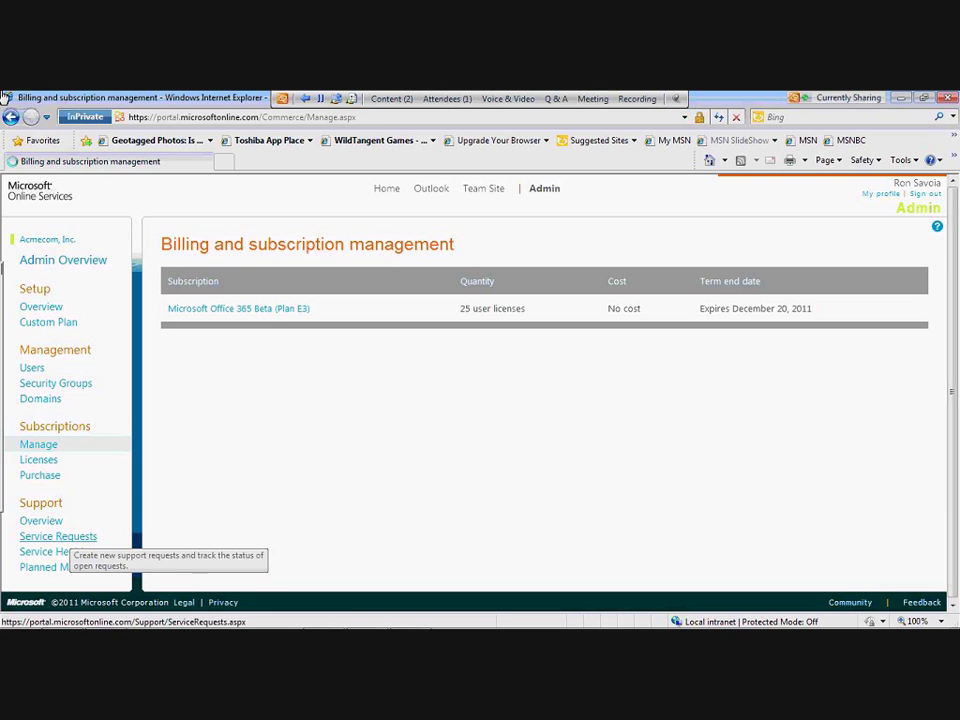
Review the support pages for service requests, the June 14 Lync Online Sign-In incident in service health, and planned maintenance.
left_click(58, 536)
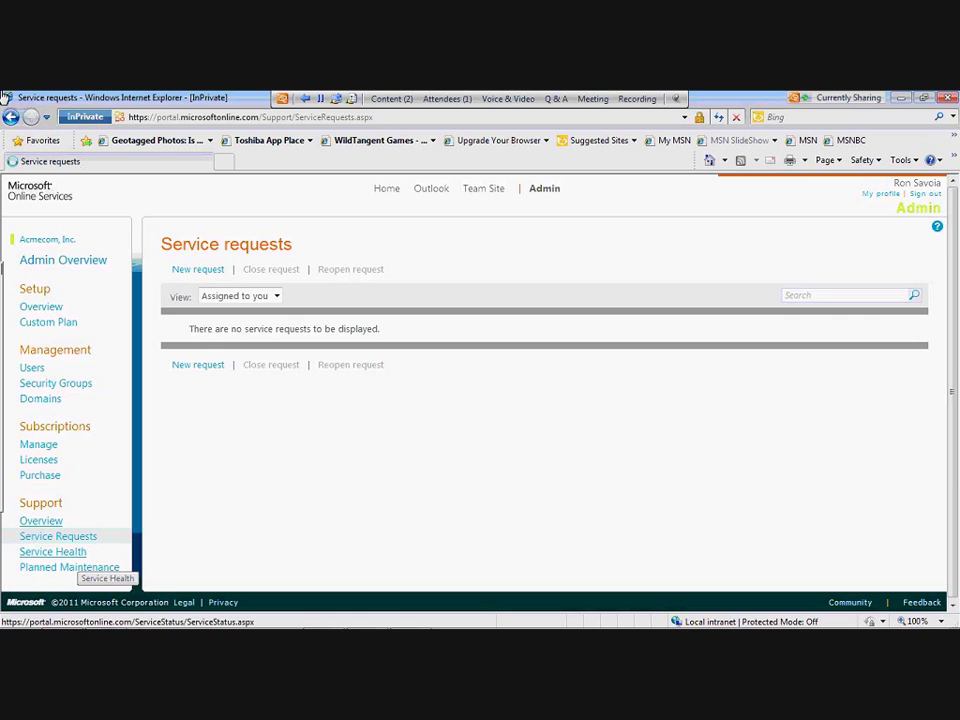
left_click(41, 521)
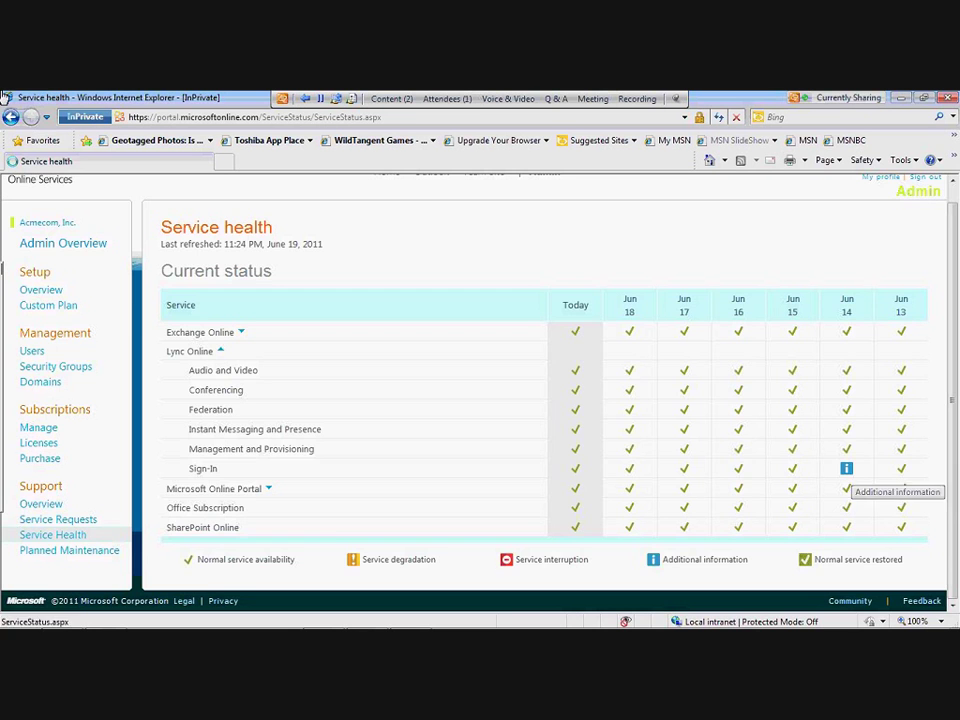
left_click(846, 468)
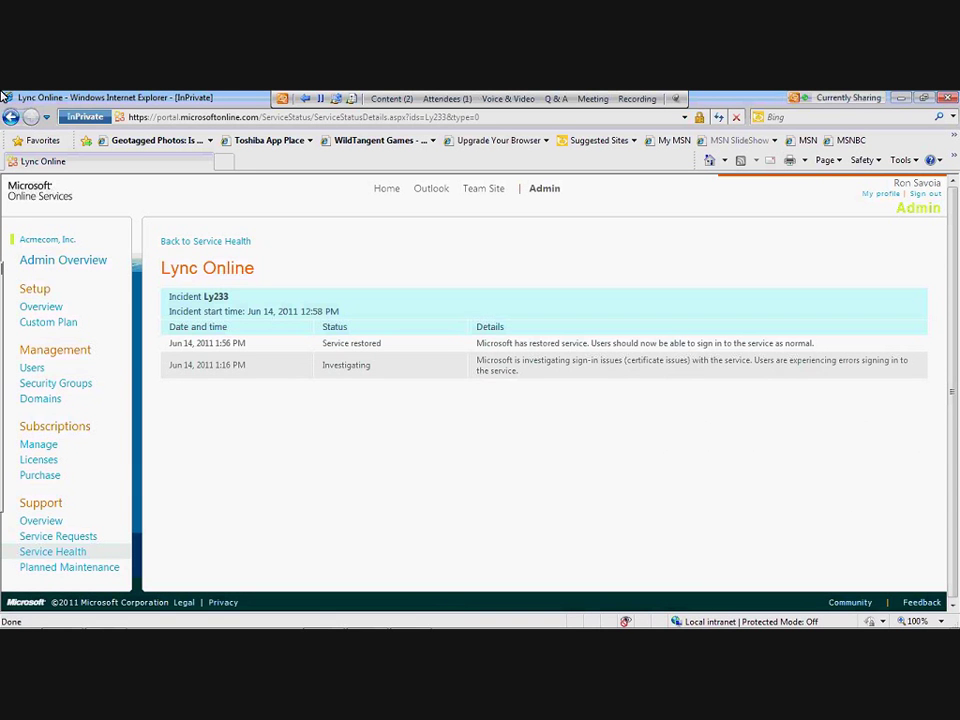
left_click(11, 117)
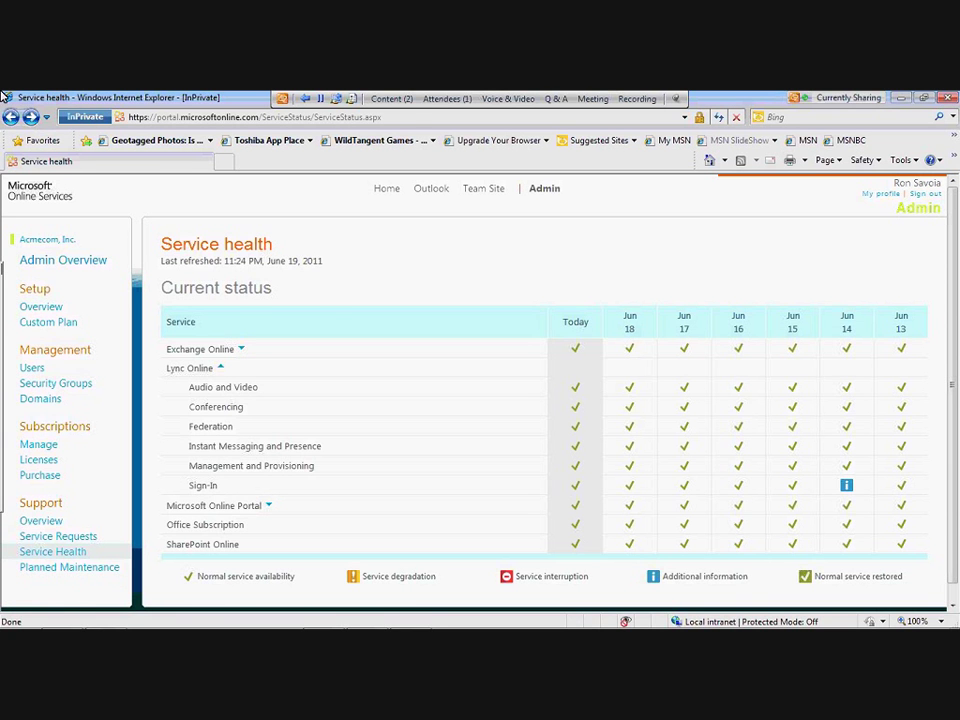
left_click(69, 567)
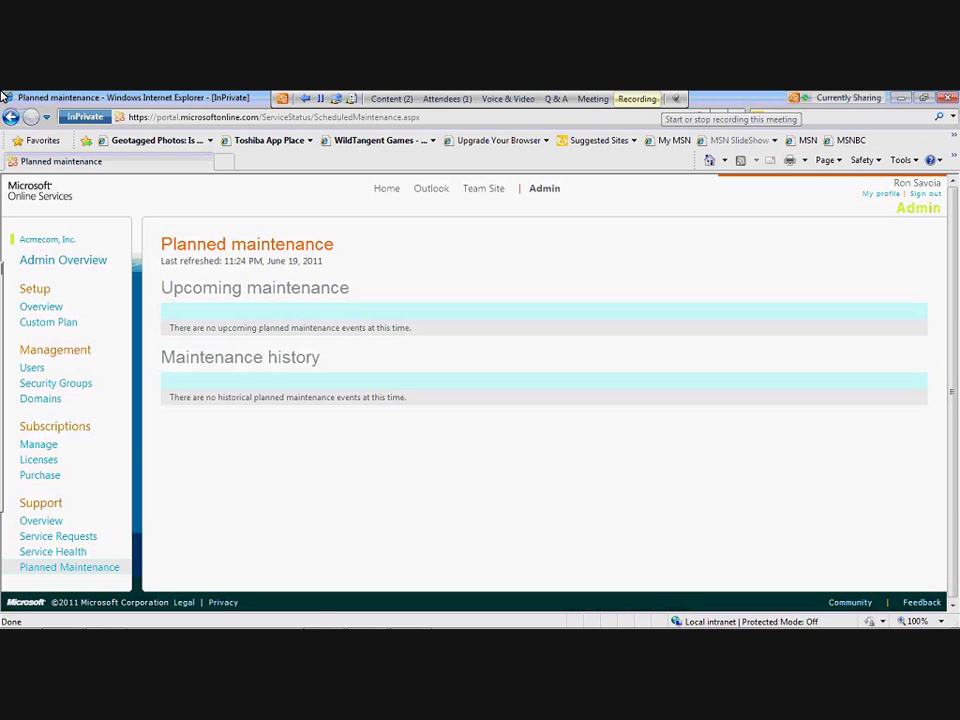
left_click(638, 99)
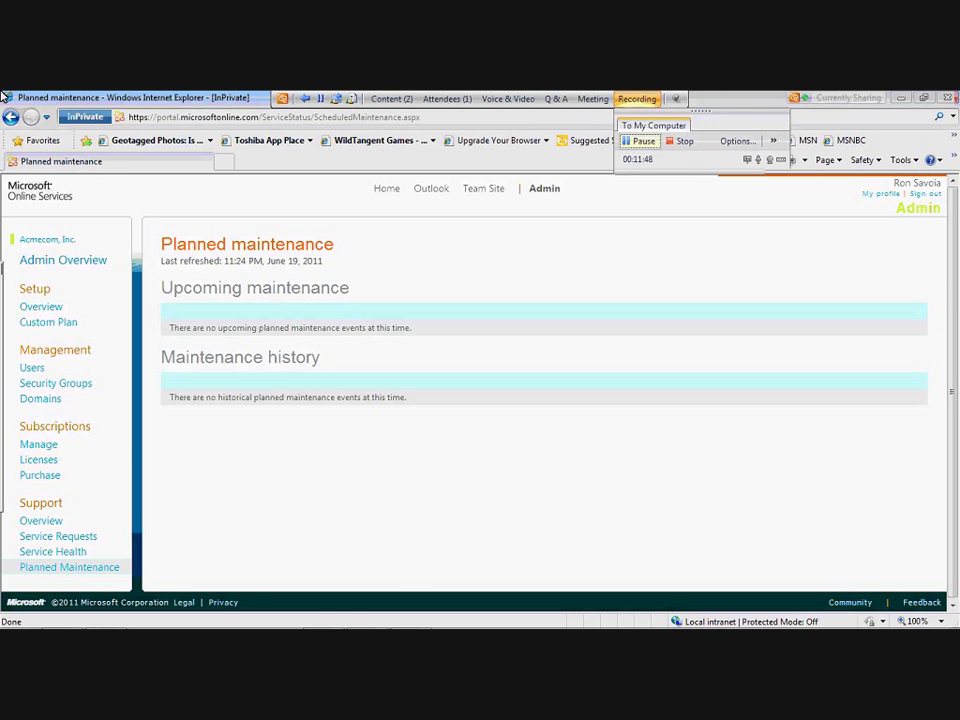
left_click(680, 140)
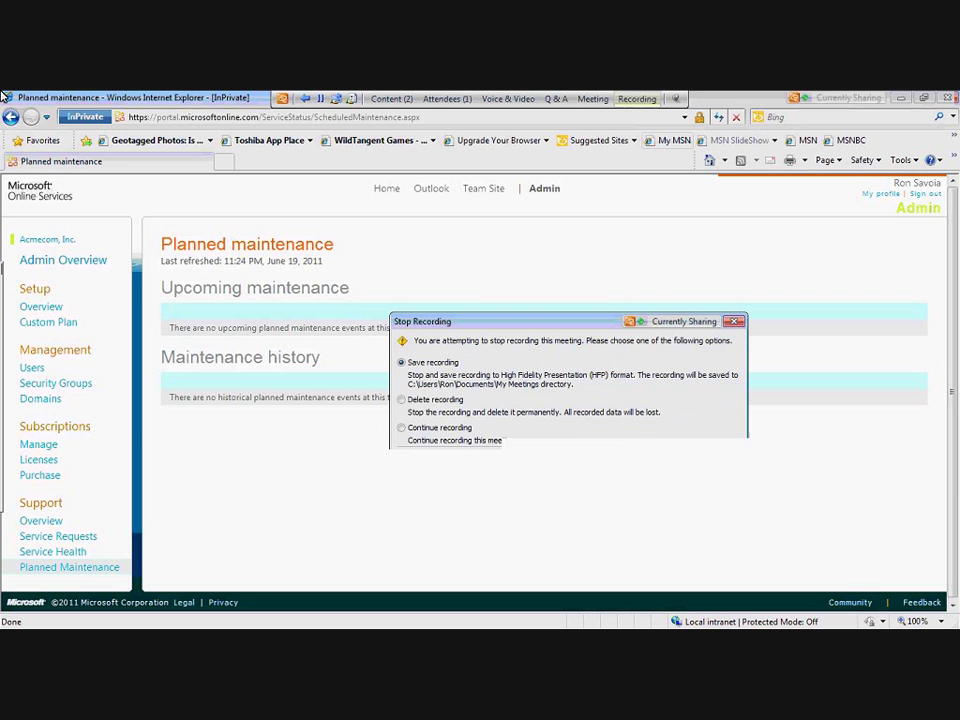